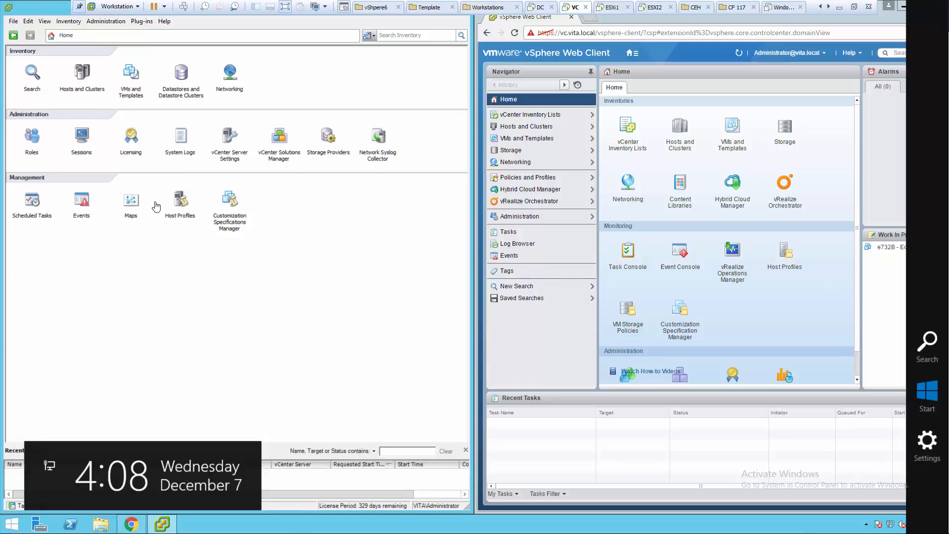
Step: Take a snapshot named Base Image of the e732A virtual machine in the Hosts and Clusters inventory
left_click(83, 79)
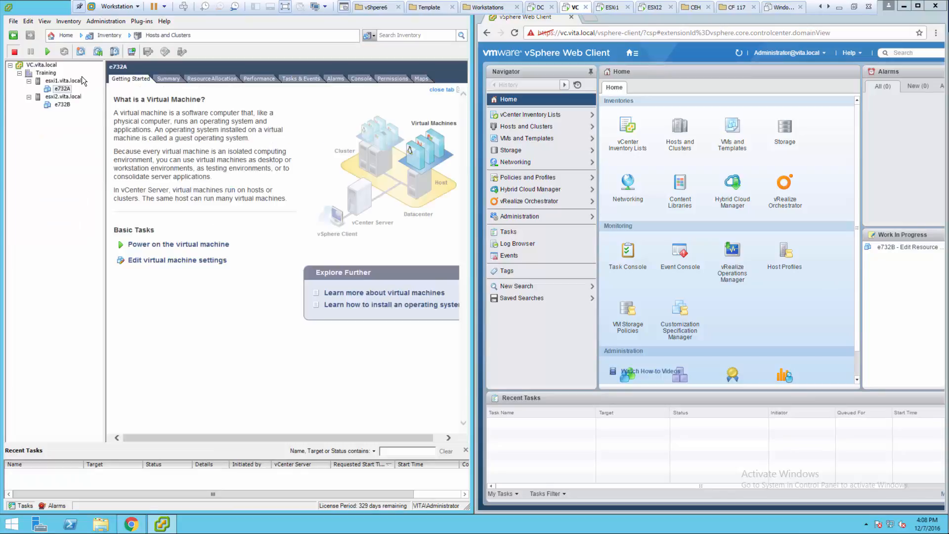
left_click(60, 90)
right_click(65, 93)
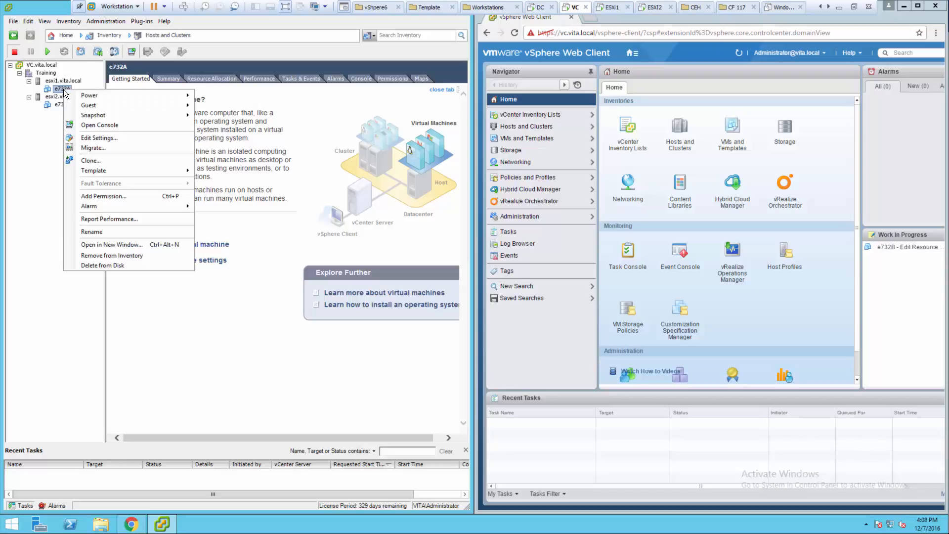
mouse_move(112, 118)
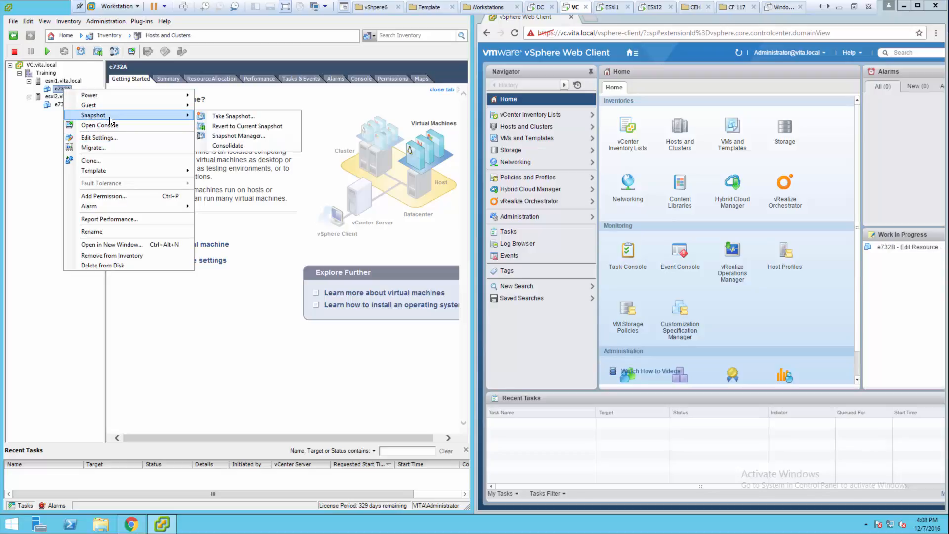
left_click(239, 118)
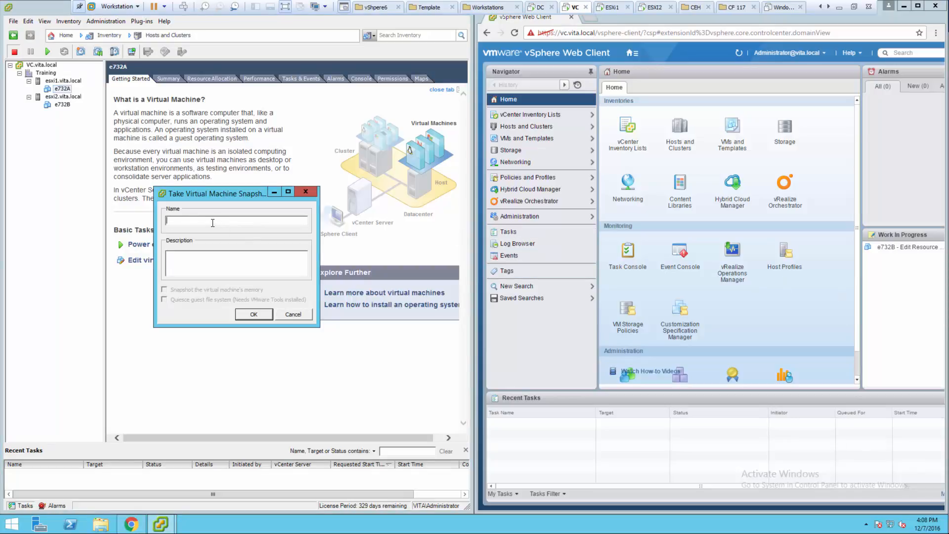
type("Base Image")
left_click(256, 315)
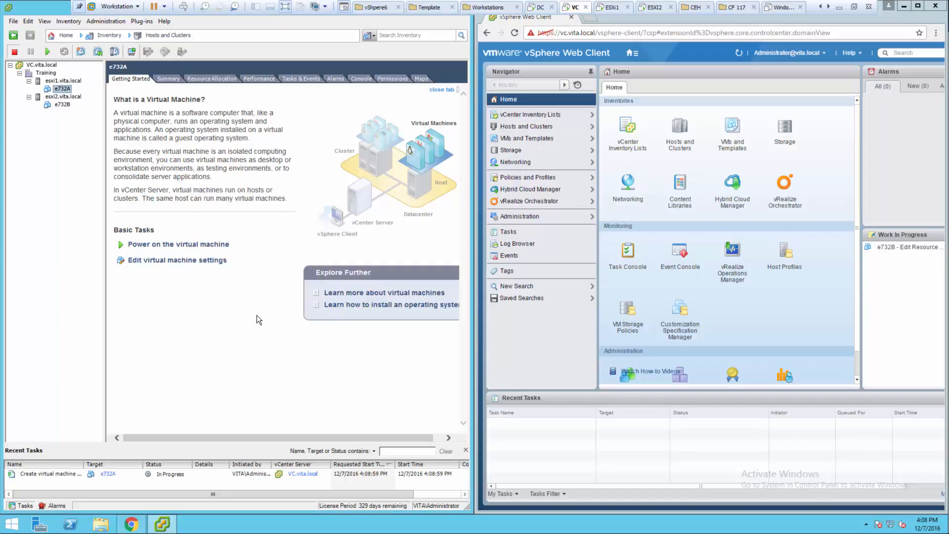
left_click(170, 476)
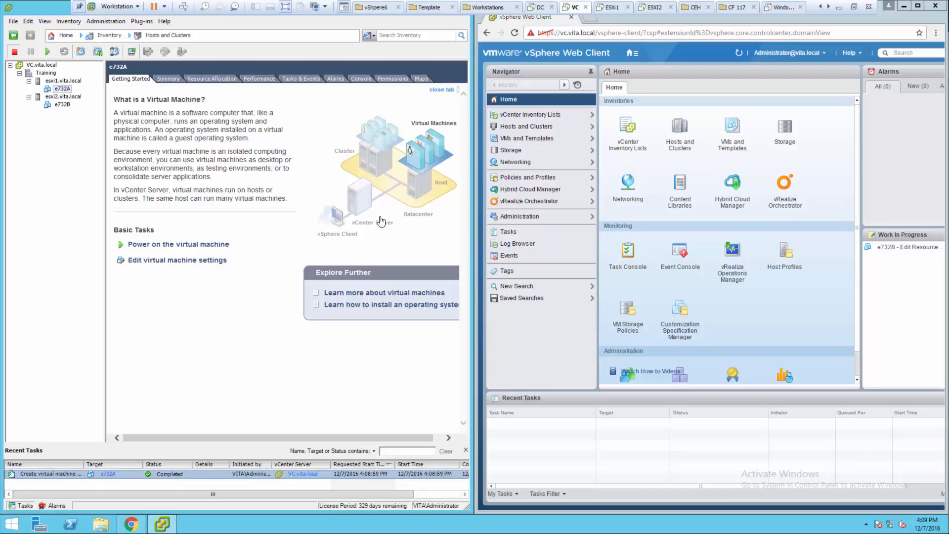
Step: Power on the e732A virtual machine and open its console in a separate window
right_click(67, 91)
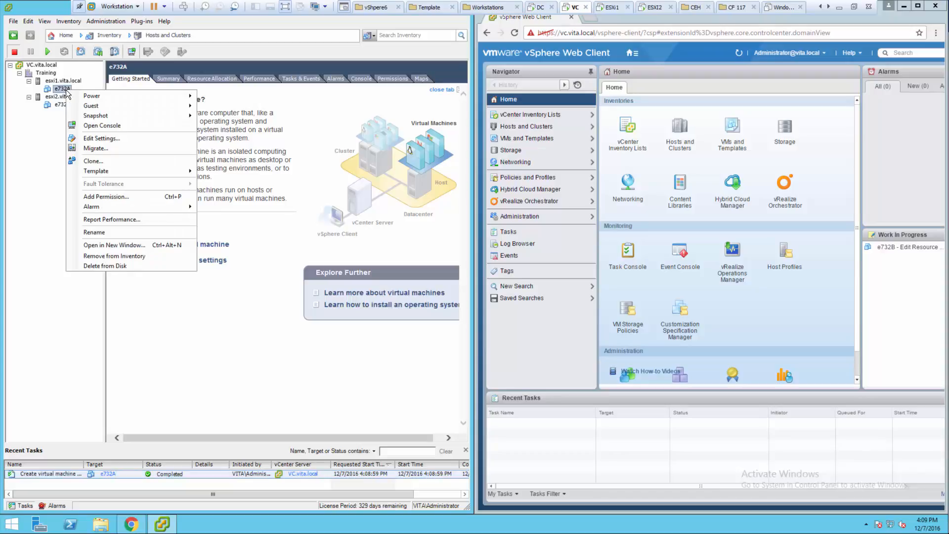
left_click(48, 52)
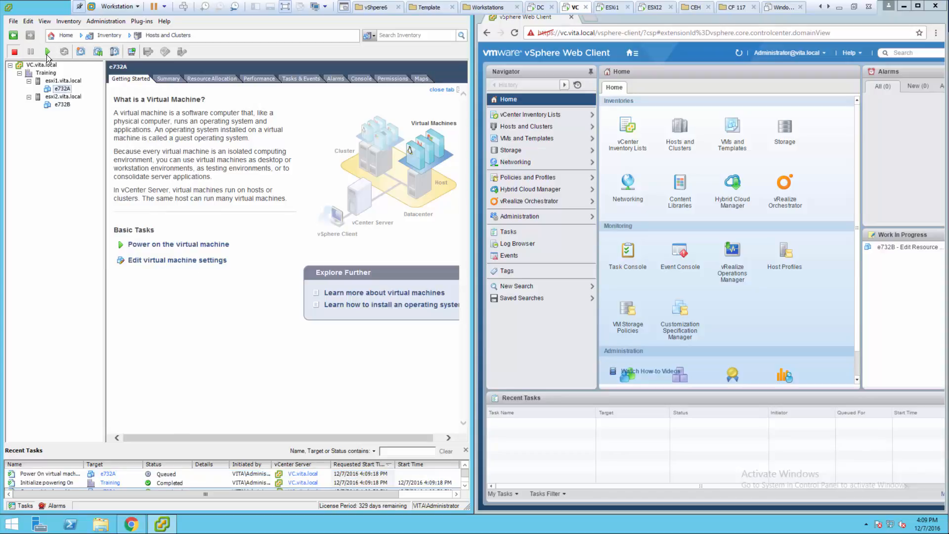
left_click(131, 51)
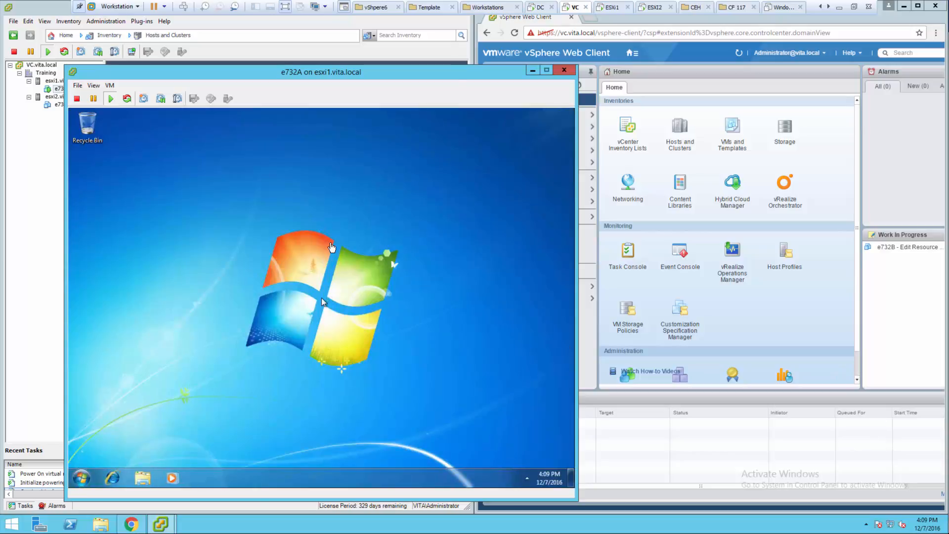
Step: Change the guest's desktop background to the medium blue solid color, save it and close the Personalization window
left_click(376, 298)
right_click(282, 208)
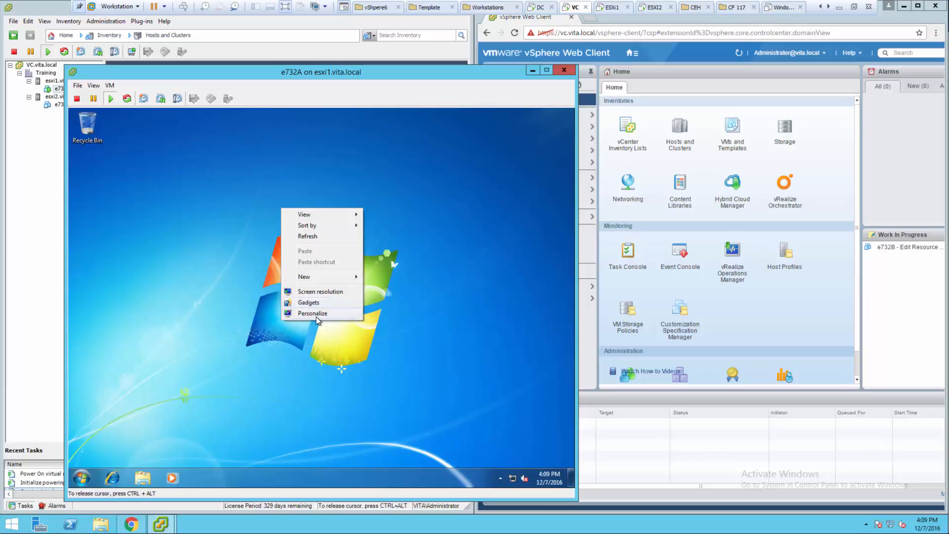
left_click(316, 315)
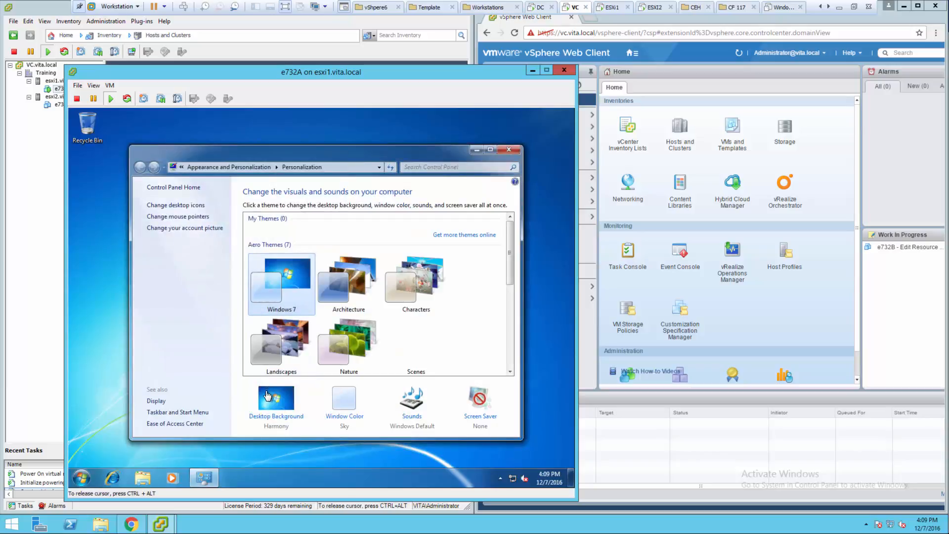
left_click(276, 400)
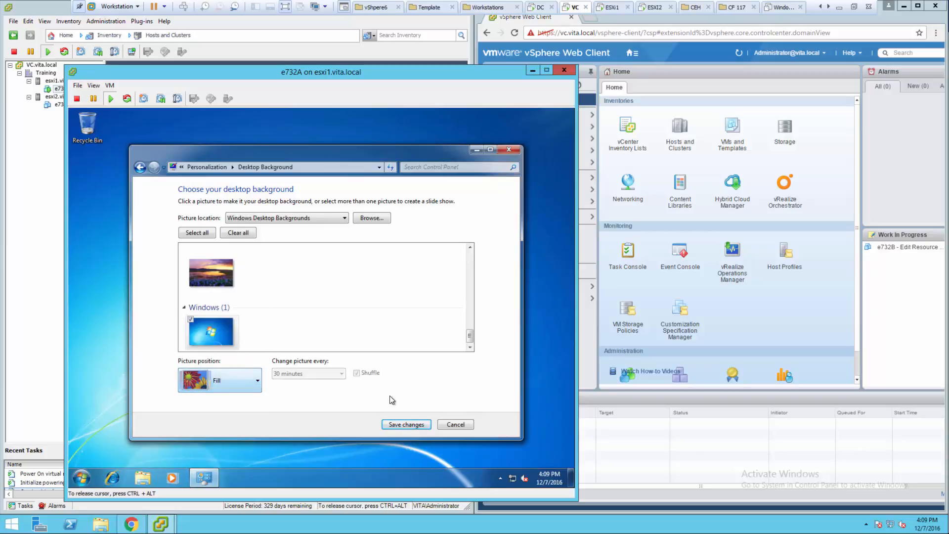
mouse_move(470, 336)
left_mouse_down()
mouse_move(491, 246)
mouse_move(471, 336)
left_mouse_up()
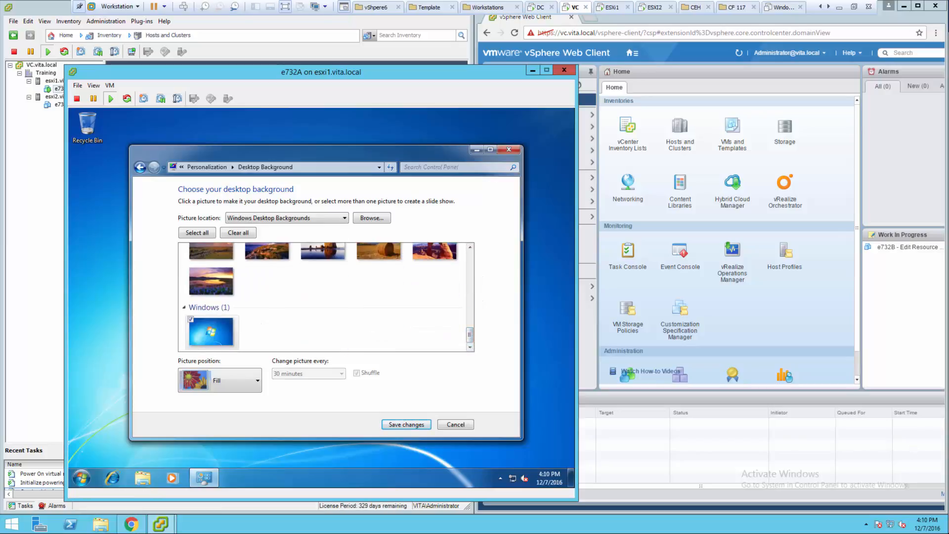
left_click(316, 216)
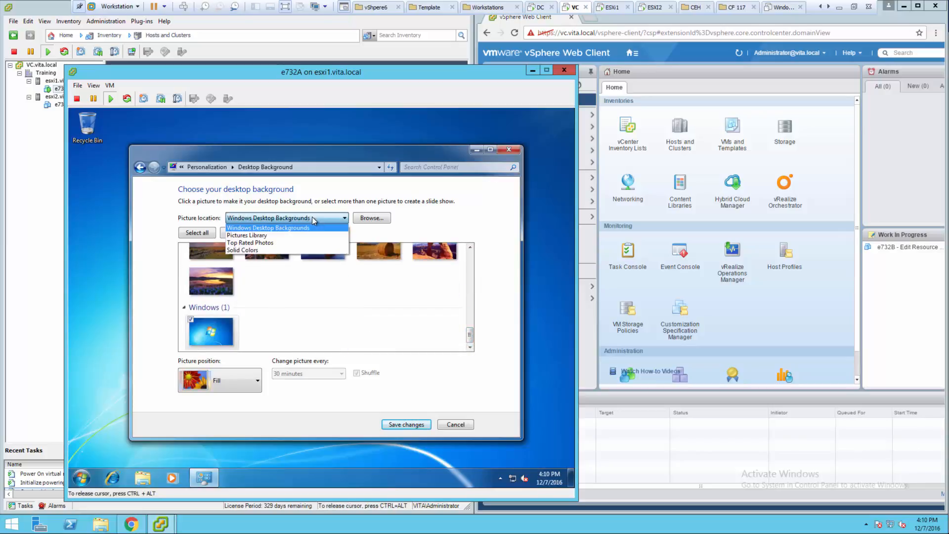
left_click(244, 250)
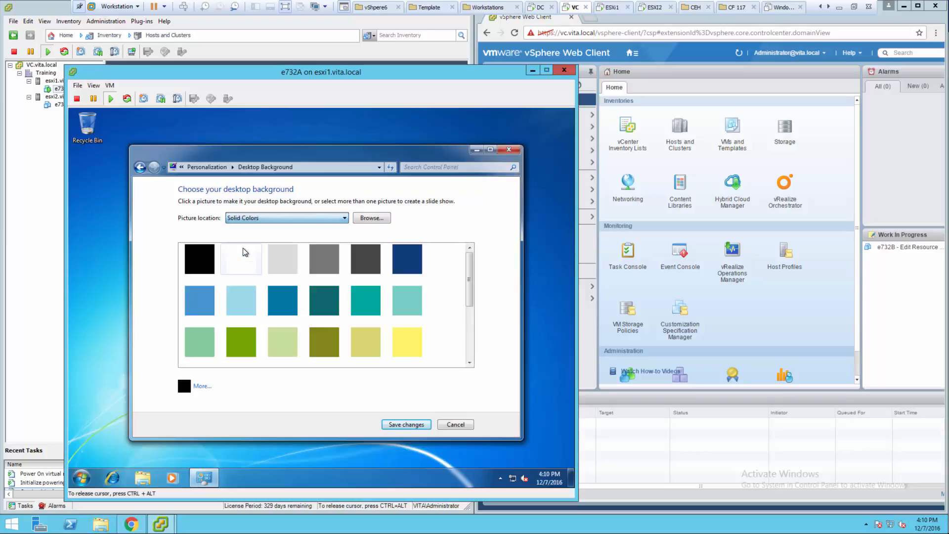
left_click(197, 302)
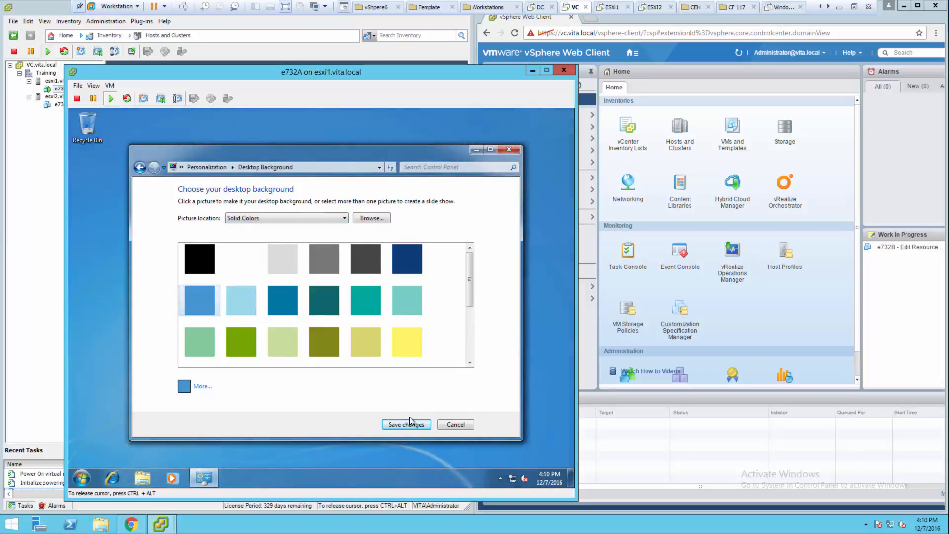
left_click(405, 423)
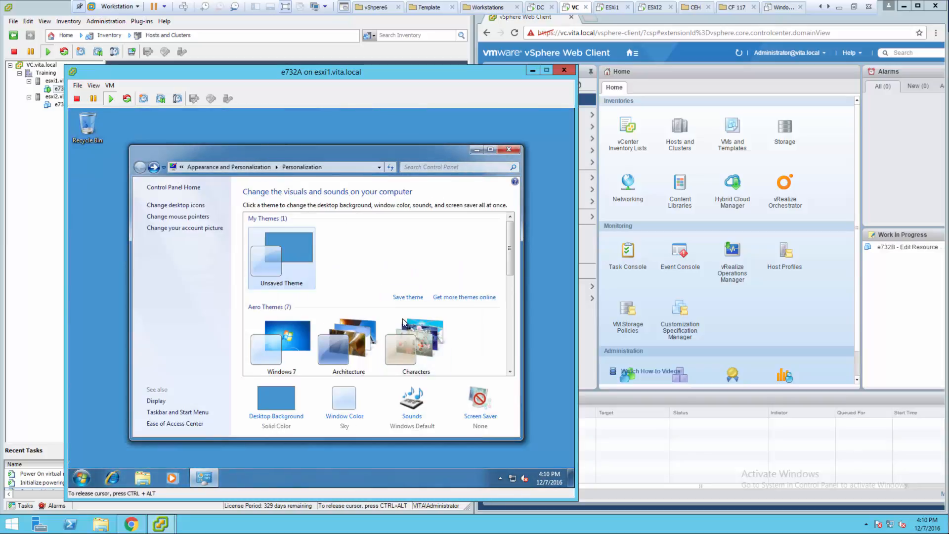
left_click(510, 151)
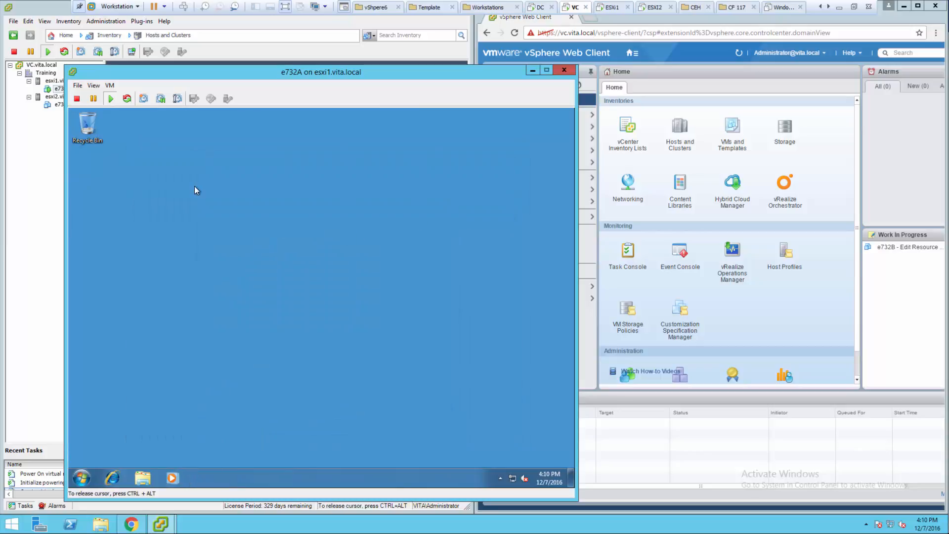
Step: Try to take a snapshot named Blue of the running e732A, including the virtual machine's memory
left_click(144, 99)
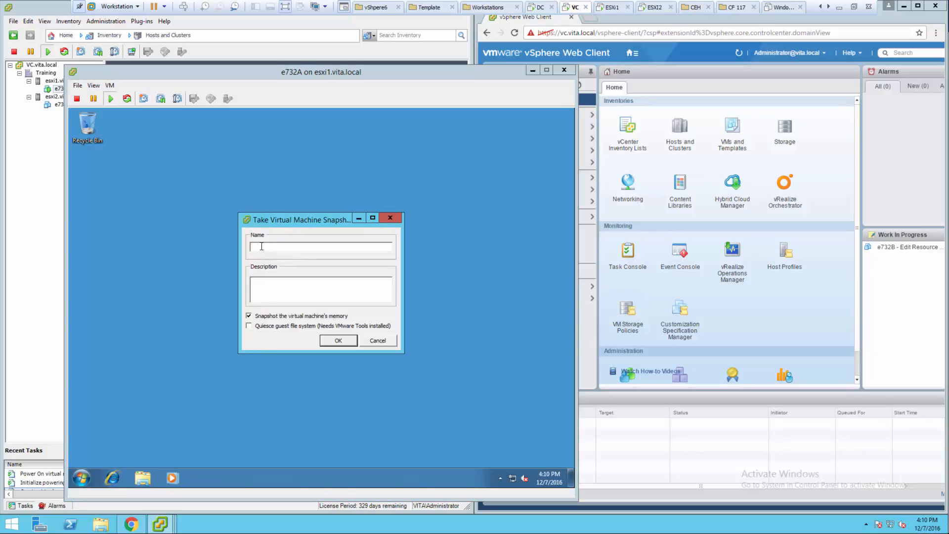
type("Snap")
left_click_drag(267, 247, 194, 237)
key("BackSpace")
type("Blue")
left_click(332, 339)
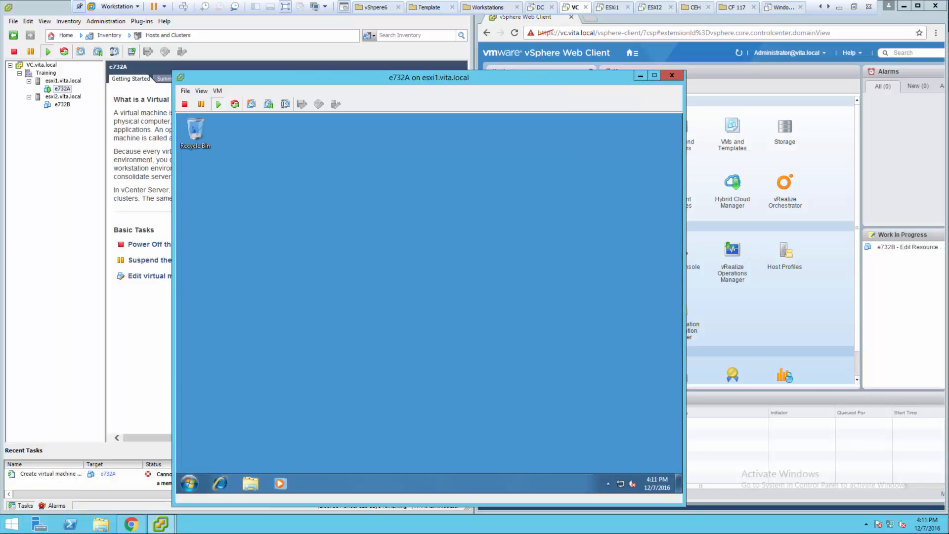
Step: Check the snapshot tree of e732A in Snapshot Manager, then close it and the console window
left_click(483, 320)
left_click(282, 105)
left_click(354, 217)
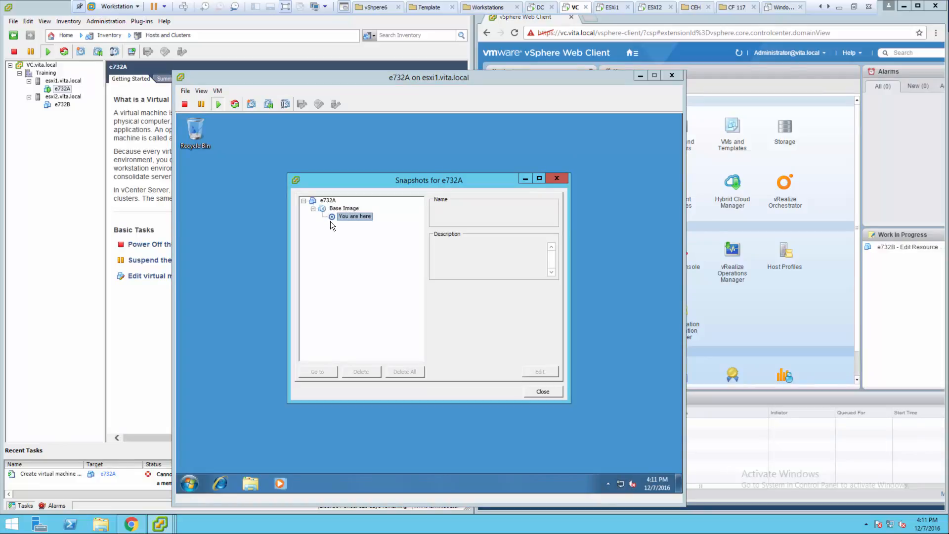
left_click(540, 390)
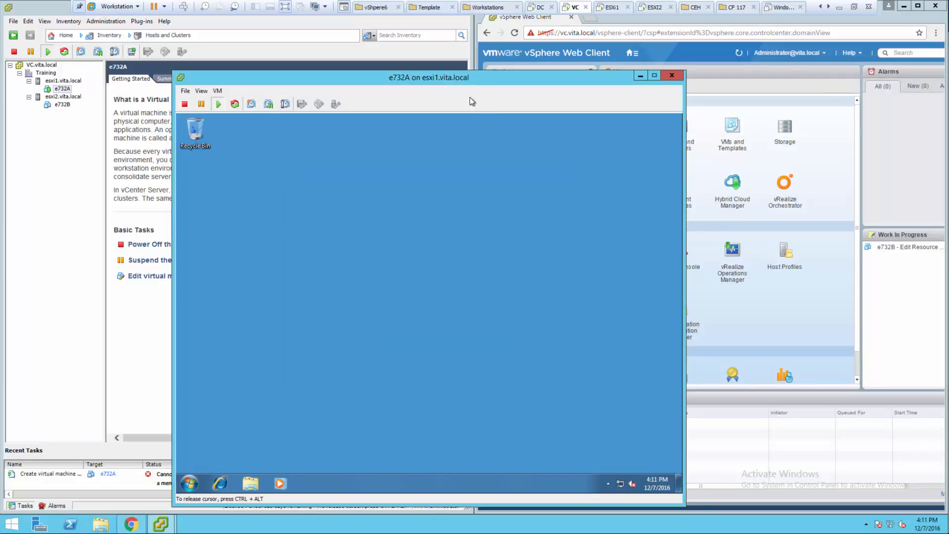
left_click(676, 80)
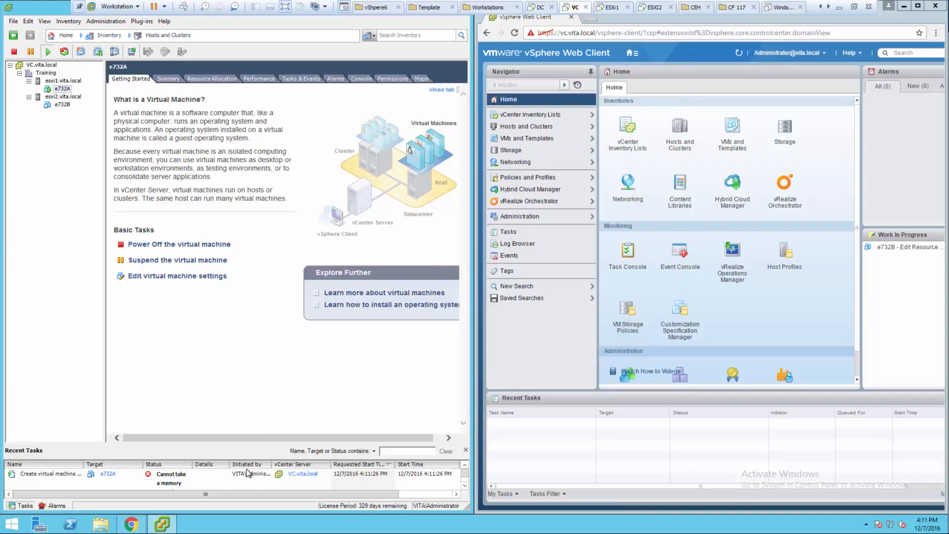
Step: Enlarge the Recent Tasks area and read the full status of the latest e732A snapshot task
left_click(178, 487)
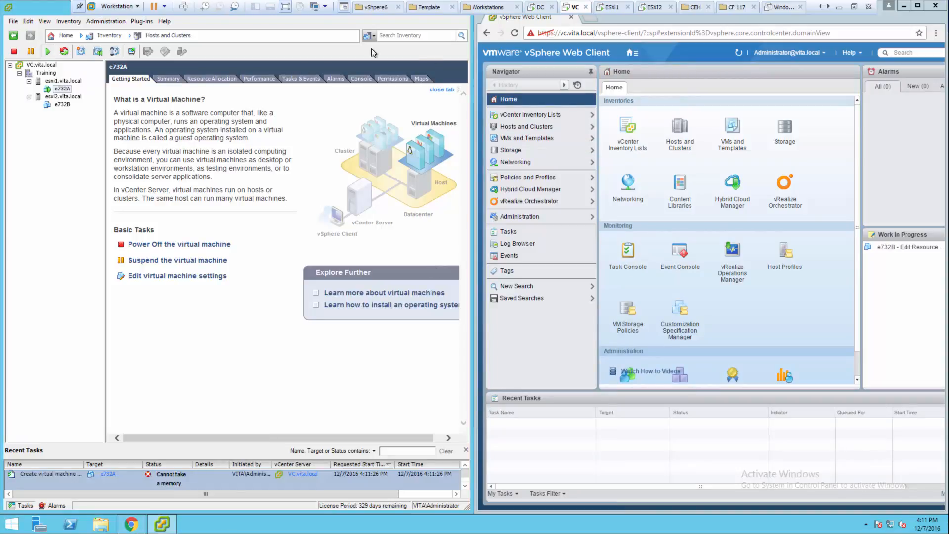
scroll(338, 348, "down", 3)
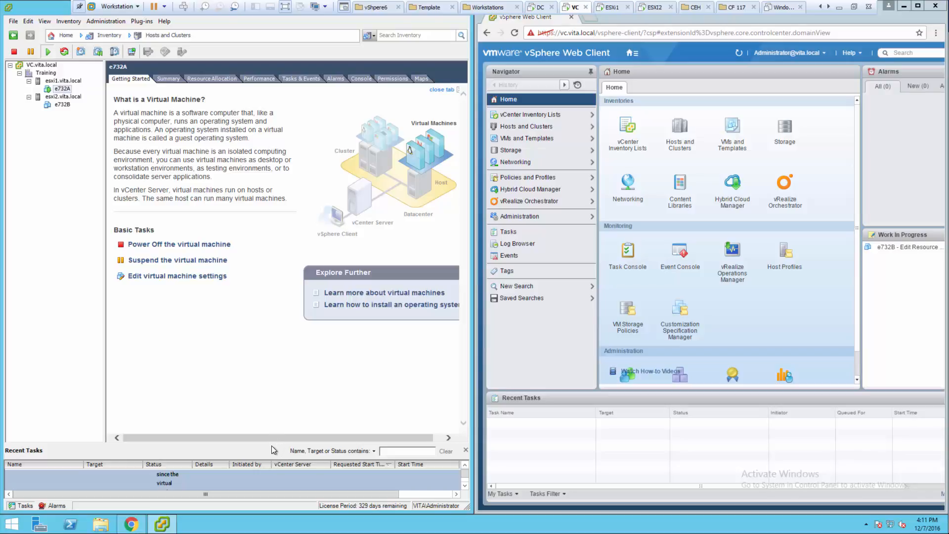
left_click_drag(272, 444, 288, 366)
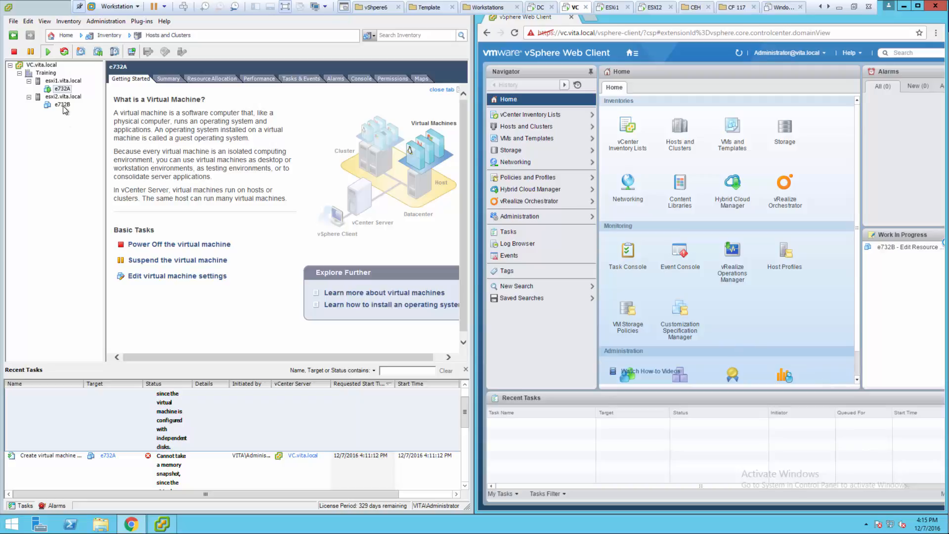
Step: Inspect the disk mode of Hard disk 1 and Hard disk 2 in e732A's settings, leaving them without saving
right_click(70, 92)
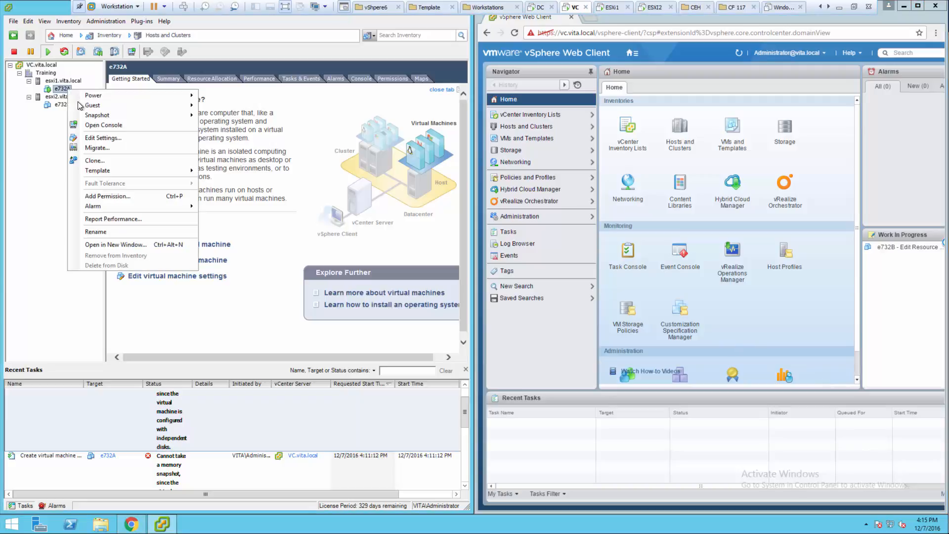
left_click(94, 138)
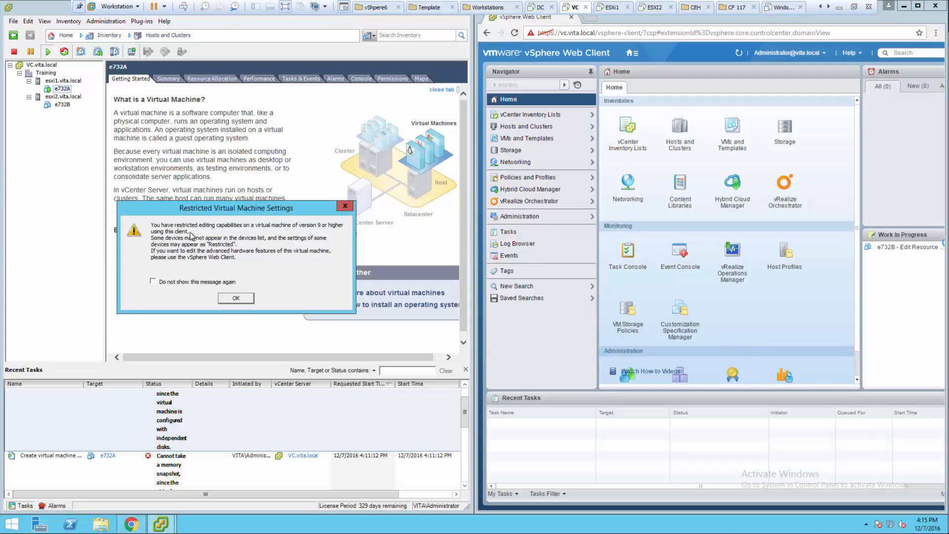
left_click(230, 297)
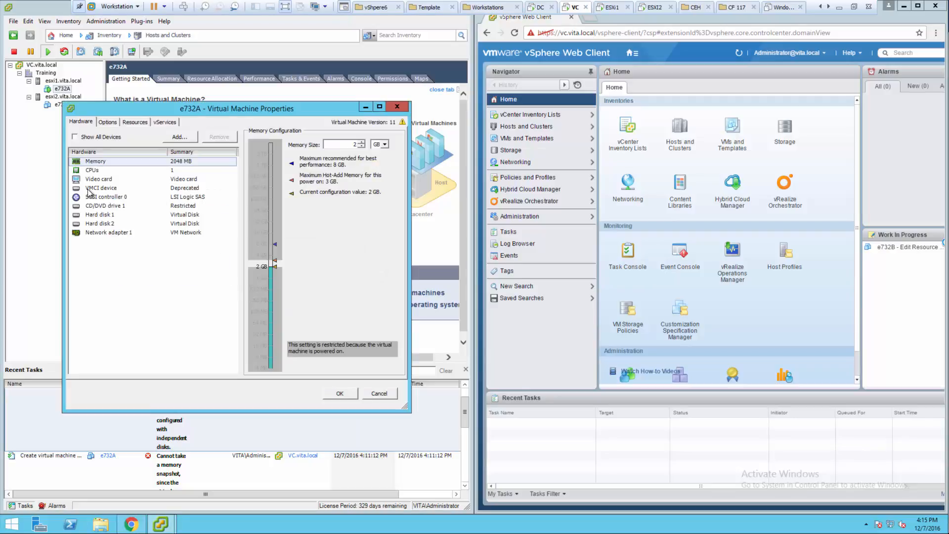
left_click(97, 214)
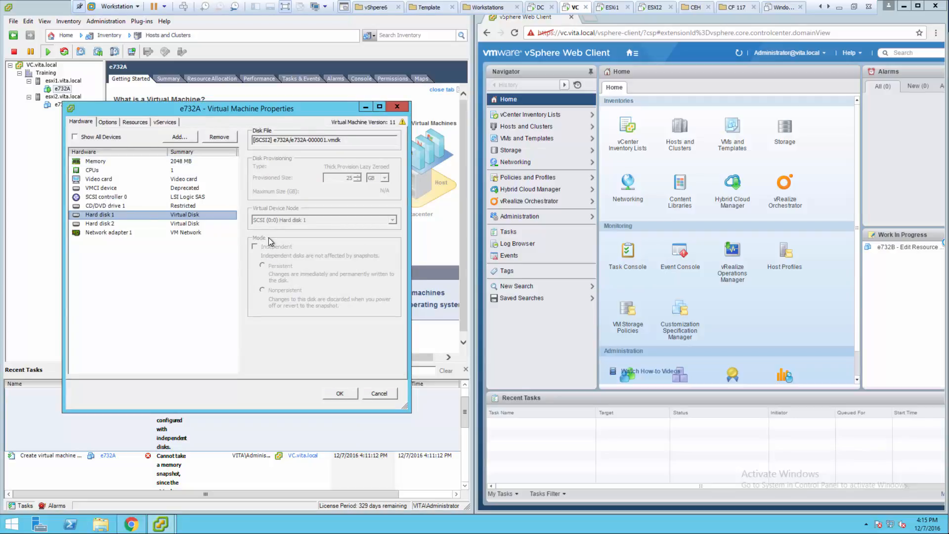
left_click(166, 224)
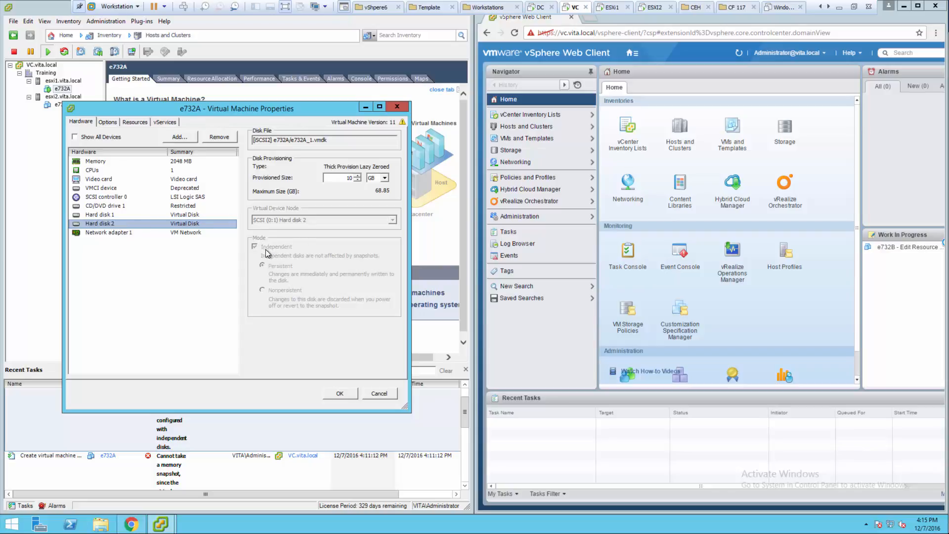
left_click(377, 393)
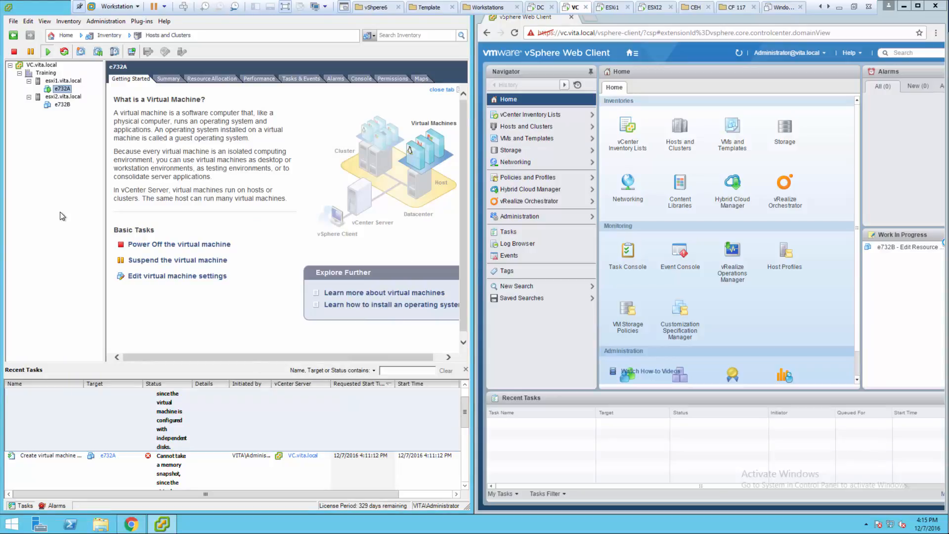
Step: Power off the e732A virtual machine and confirm the action
left_click(62, 107)
left_click(63, 88)
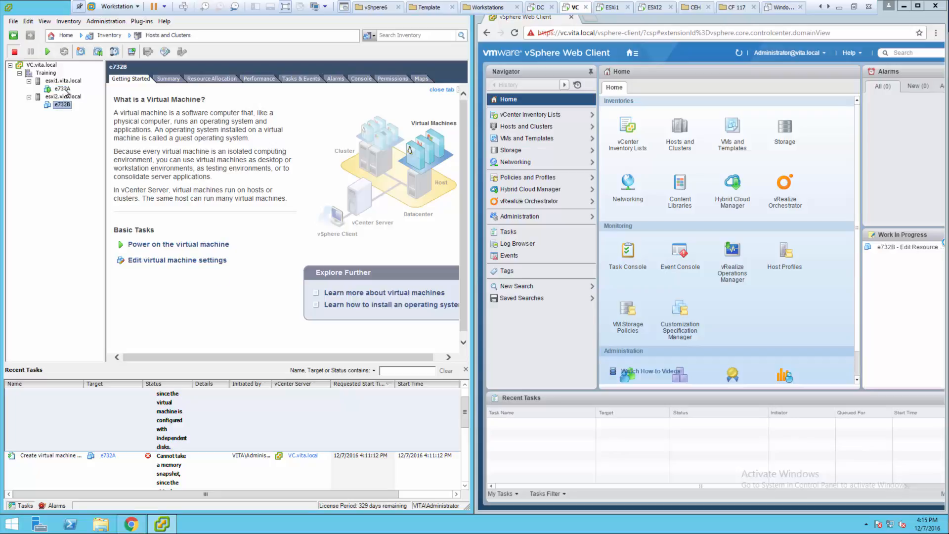
right_click(65, 89)
mouse_move(88, 97)
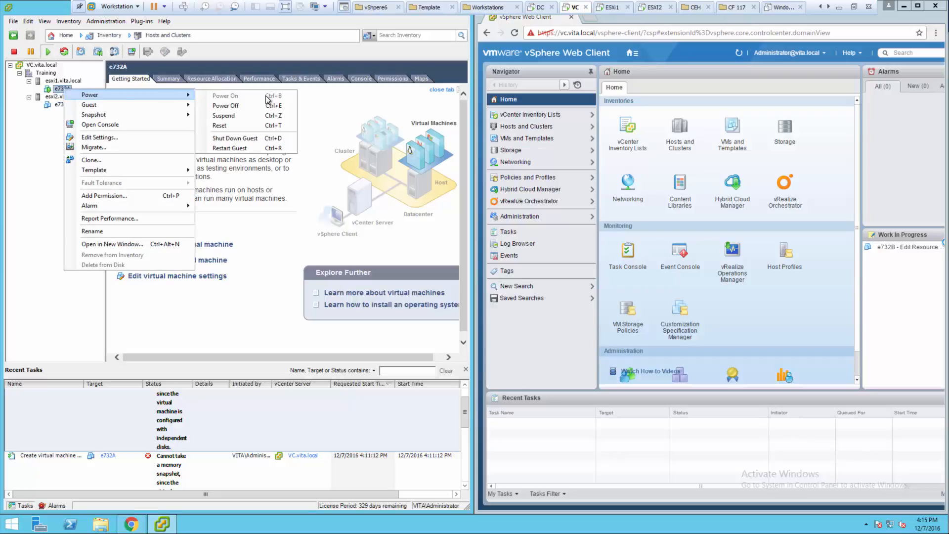
left_click(237, 106)
left_click(515, 301)
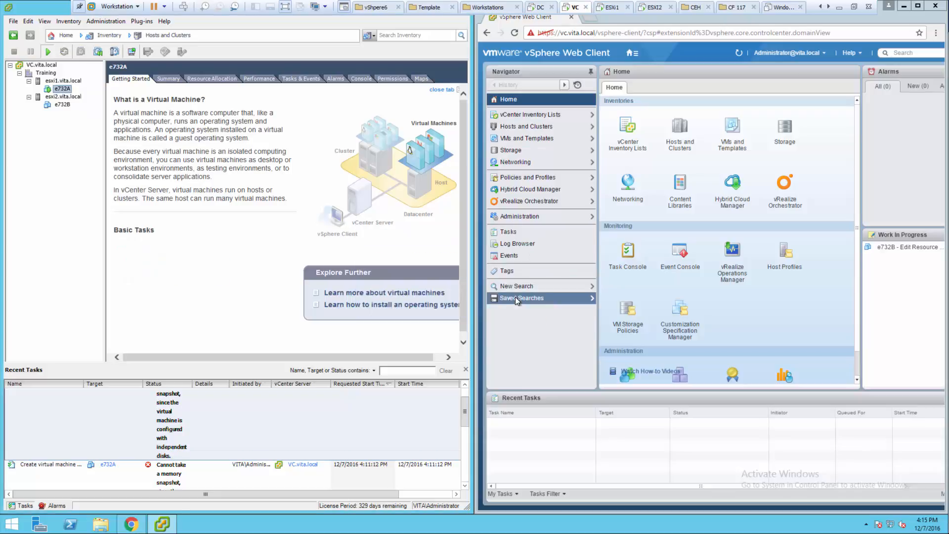
Step: Power on the e732B virtual machine and open its console
left_click(54, 104)
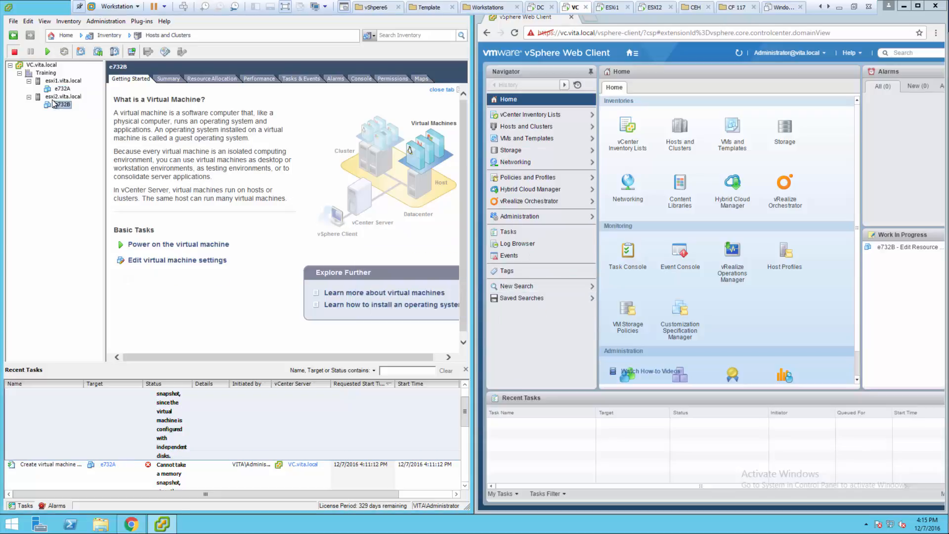
left_click(48, 52)
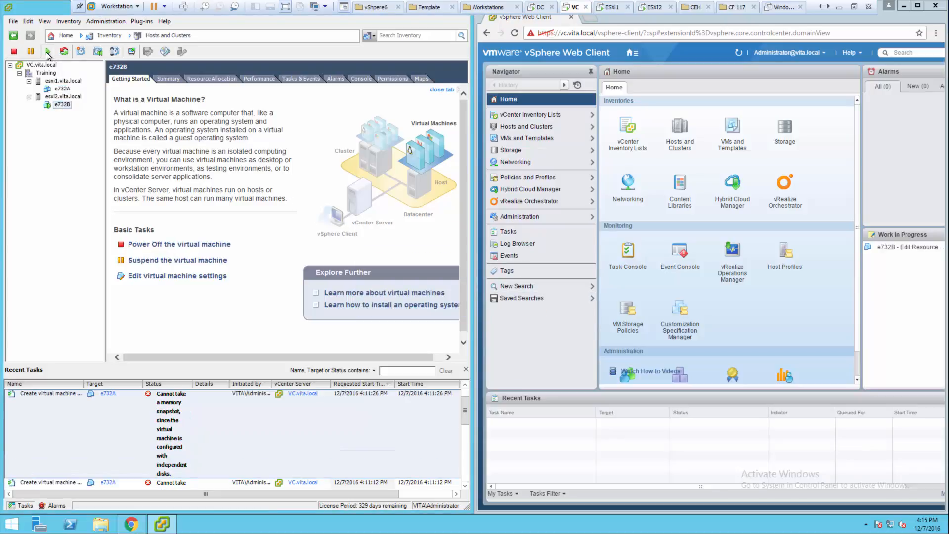
left_click(131, 52)
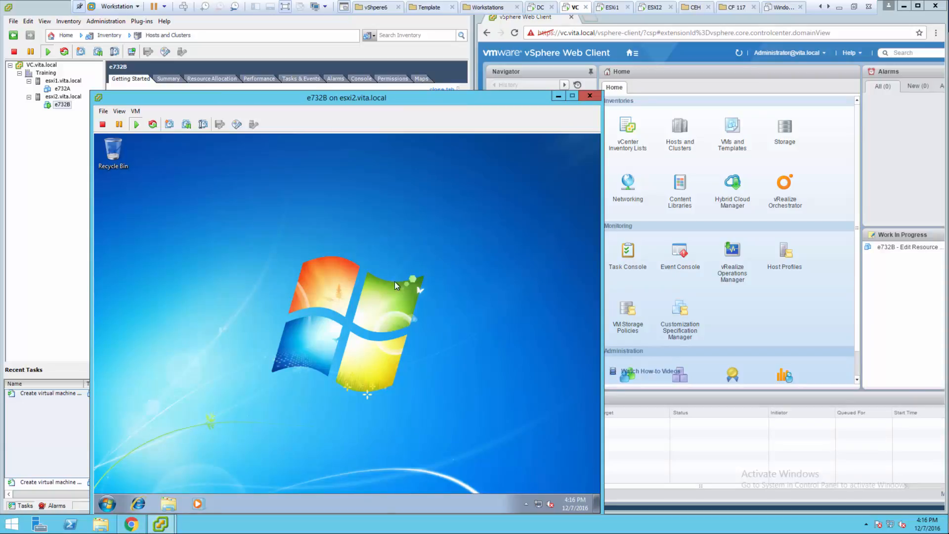
Step: Close e732B's console and shut down its guest operating system, confirming the shutdown
left_click(593, 98)
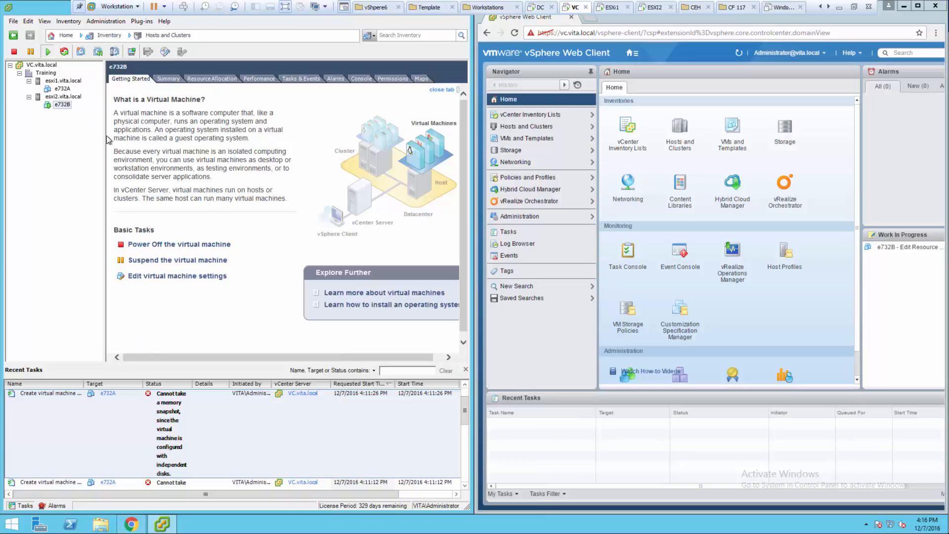
left_click(14, 51)
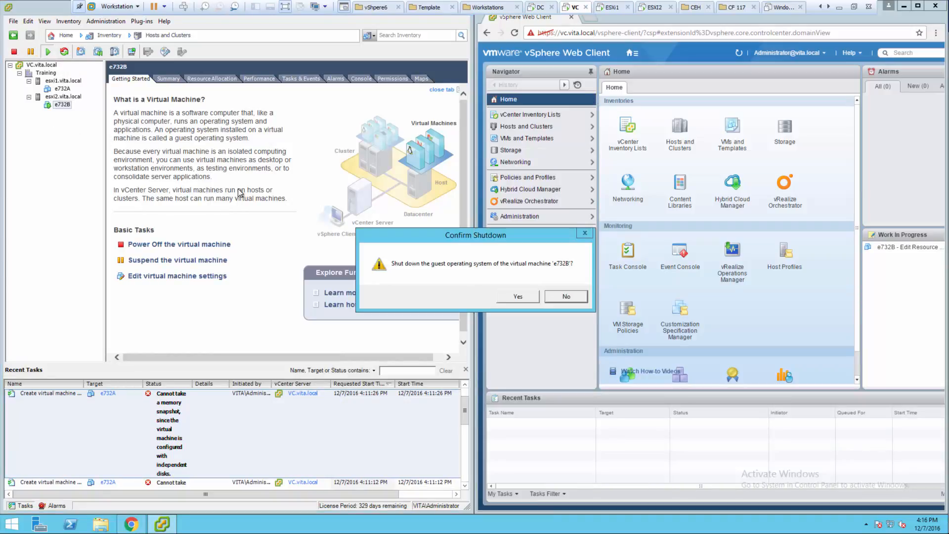
left_click(514, 292)
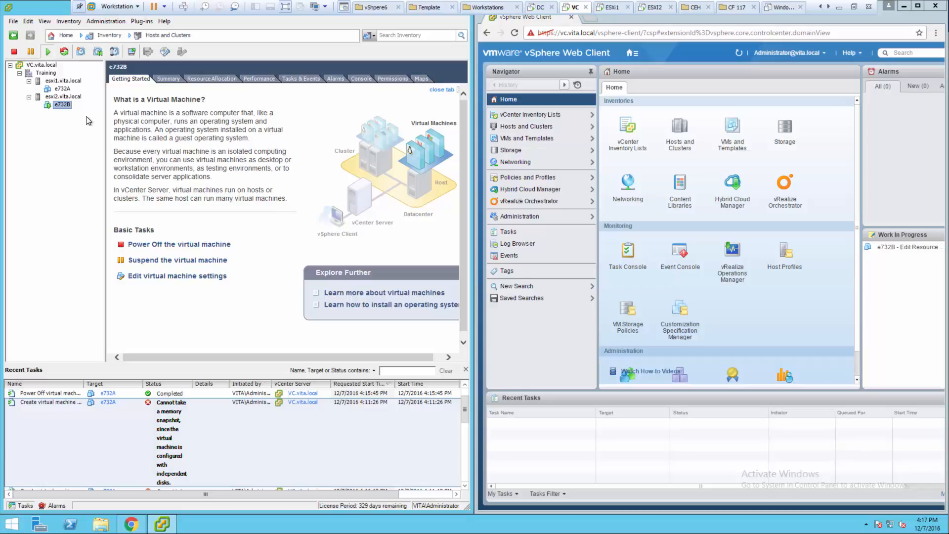
Step: Take a snapshot of the powered-off e732B virtual machine named Base
right_click(66, 106)
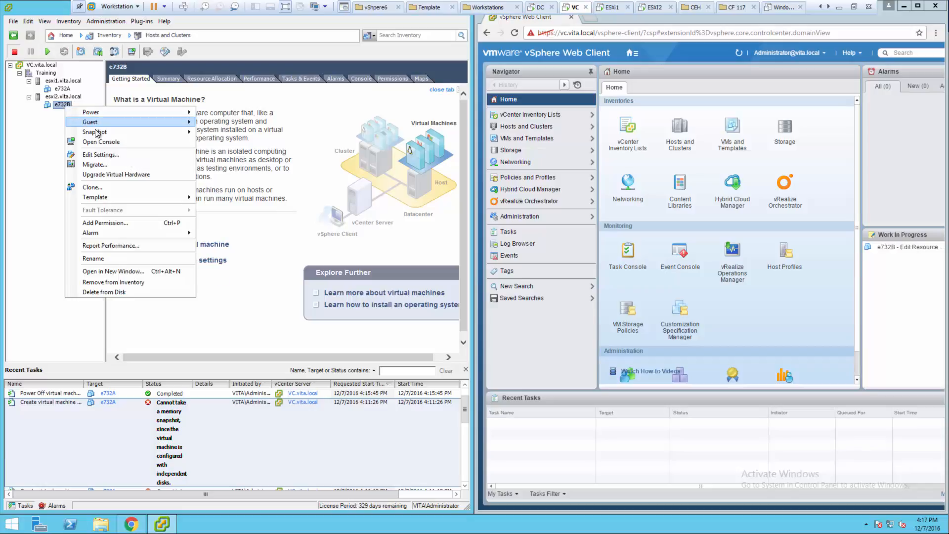
mouse_move(97, 134)
left_click(250, 133)
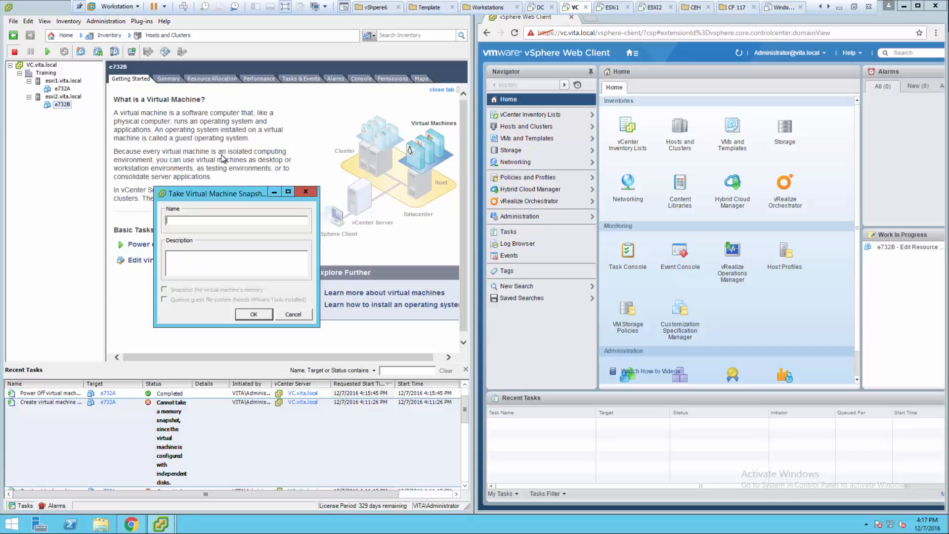
type("Base")
left_click(238, 315)
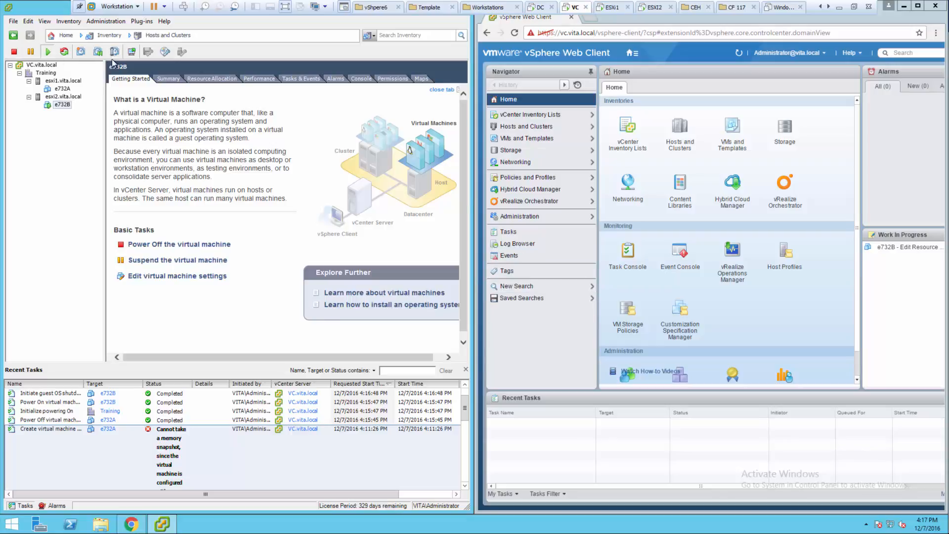
Step: Open e732B's console and sign in to the guest with the Student account
left_click(132, 55)
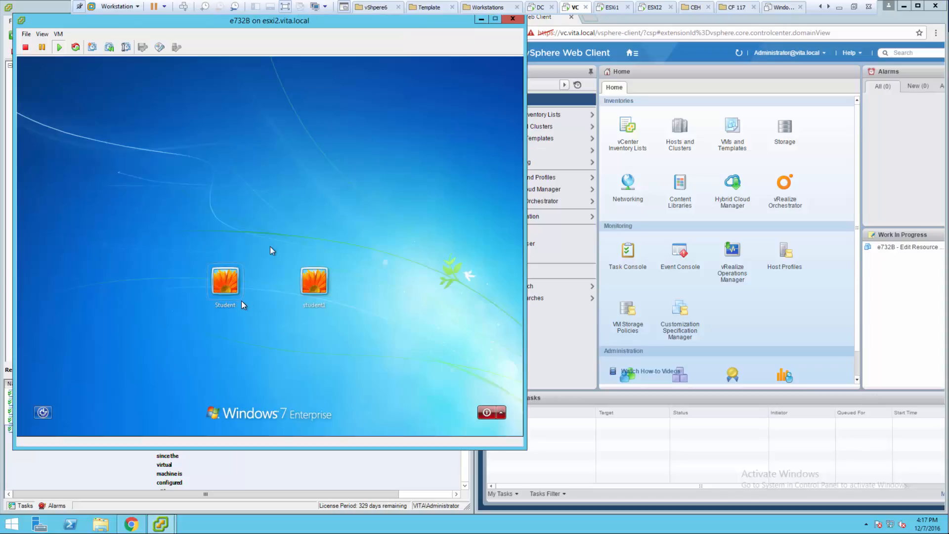
left_click(270, 246)
left_click(220, 293)
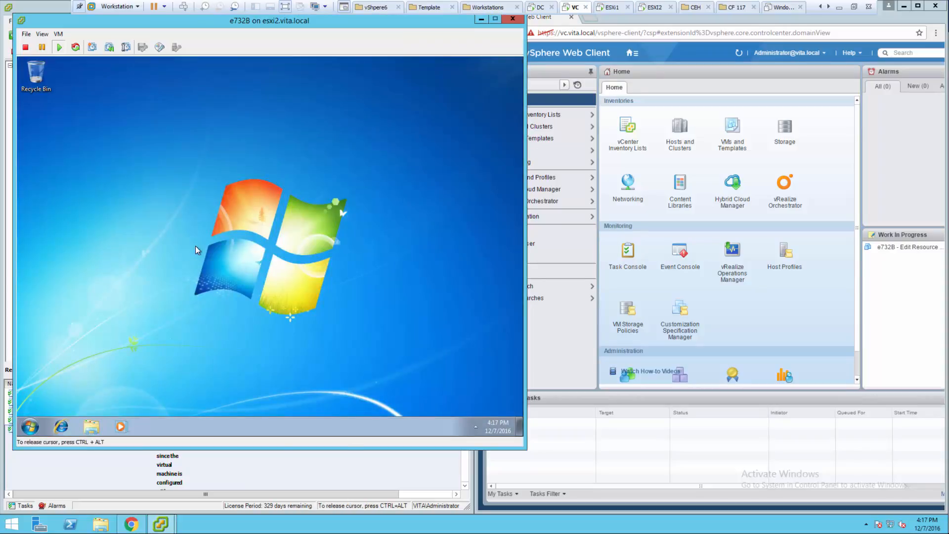
Step: Set e732B's guest desktop background to the medium blue solid color, save it, and close the personalization window
right_click(194, 245)
left_click(223, 352)
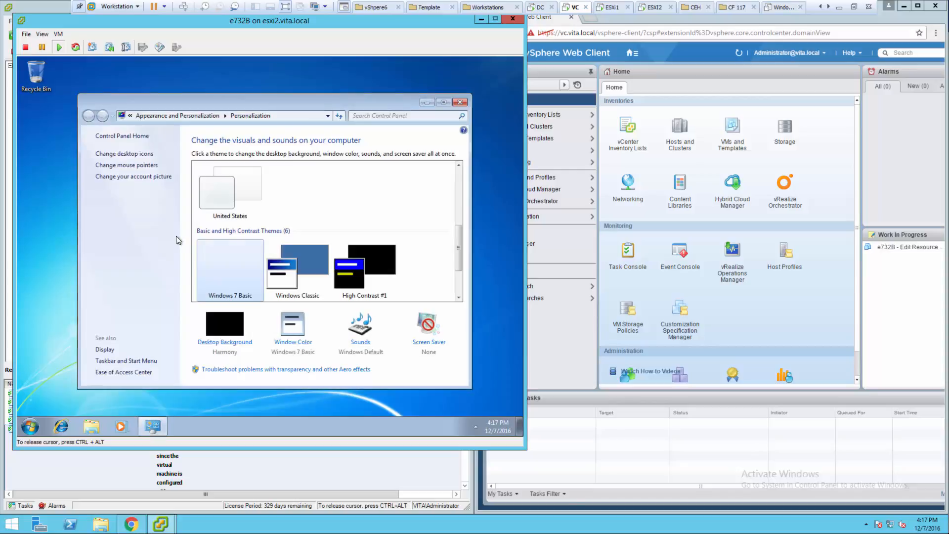
left_click(225, 333)
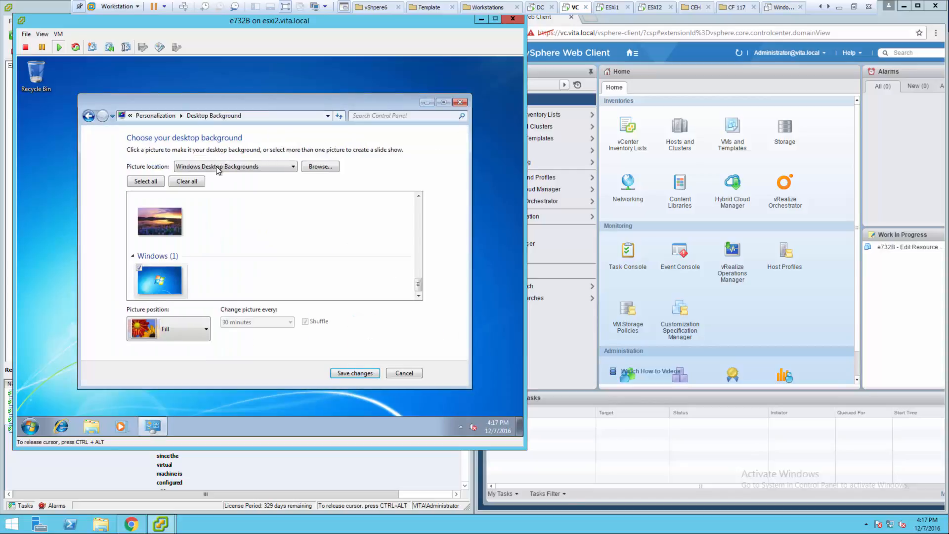
left_click(215, 166)
left_click(201, 200)
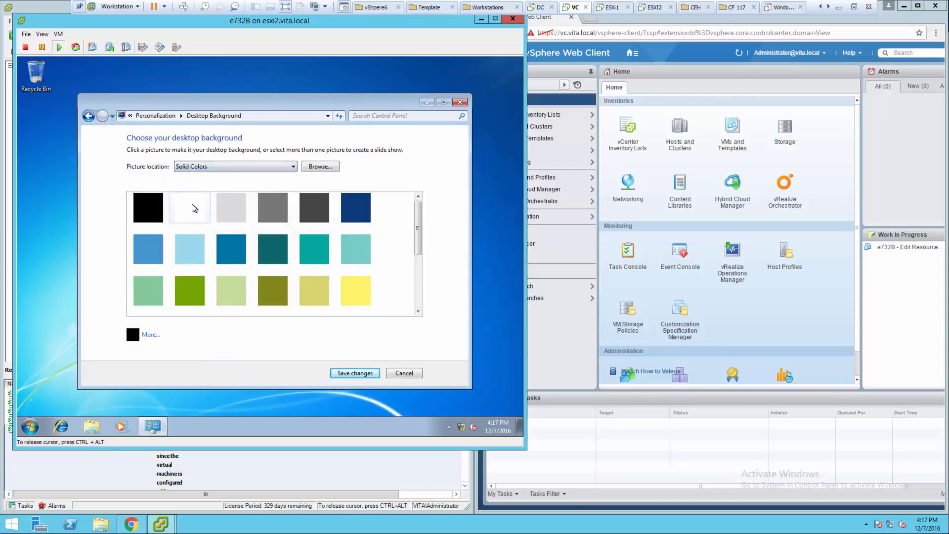
left_click(137, 239)
left_click(354, 374)
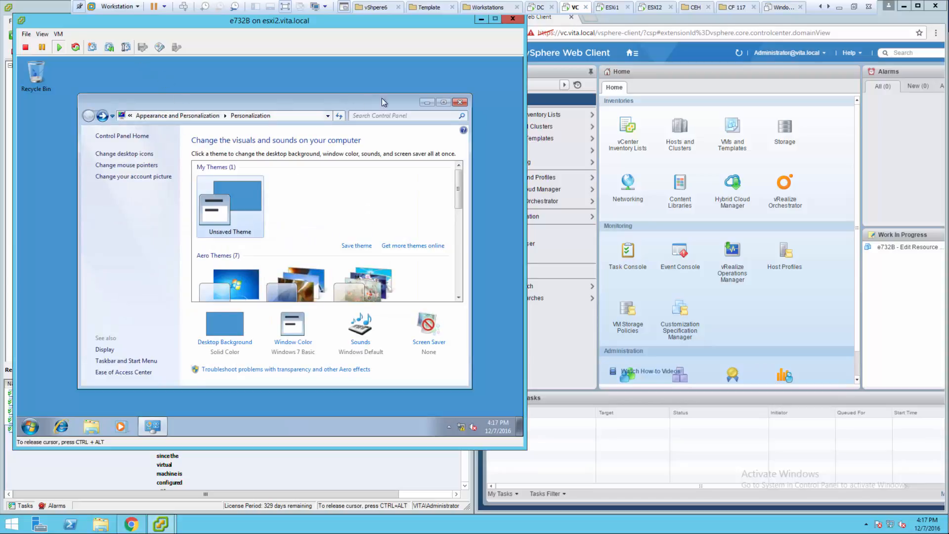
left_click(459, 102)
Step: Take a snapshot of e732B named Blue that includes the virtual machine's memory
left_click(91, 48)
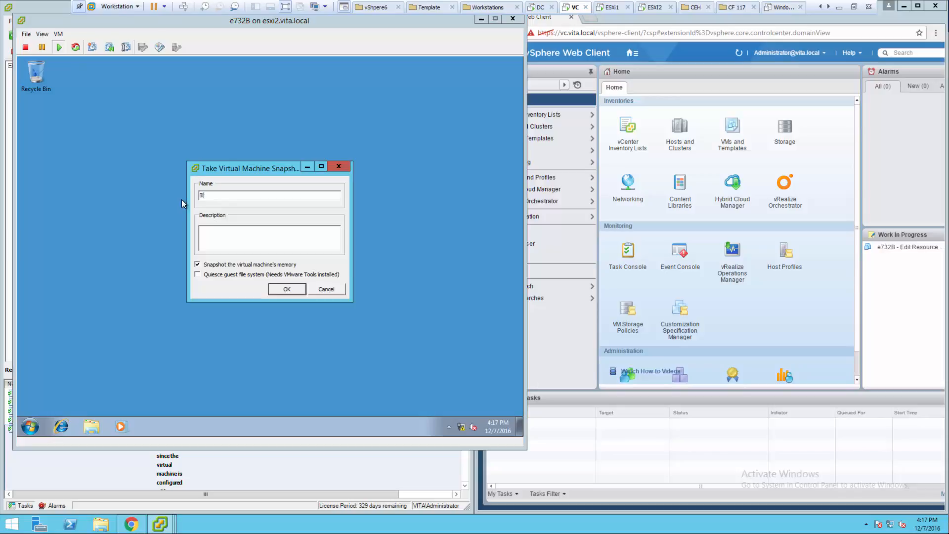
type("Blue")
left_click(289, 290)
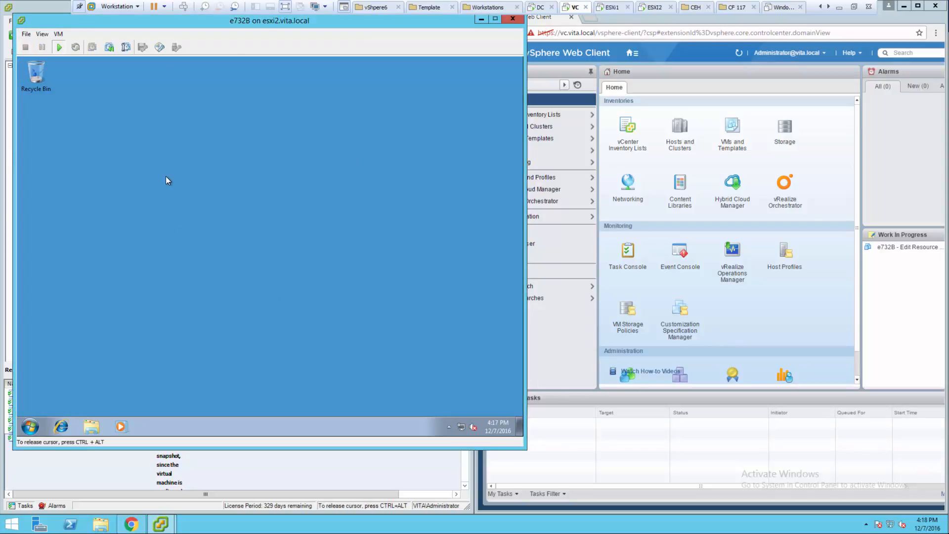
Step: Examine e732B's snapshot tree in Snapshot Manager for the Base and Blue snapshots and the current position, then close it
left_click(120, 51)
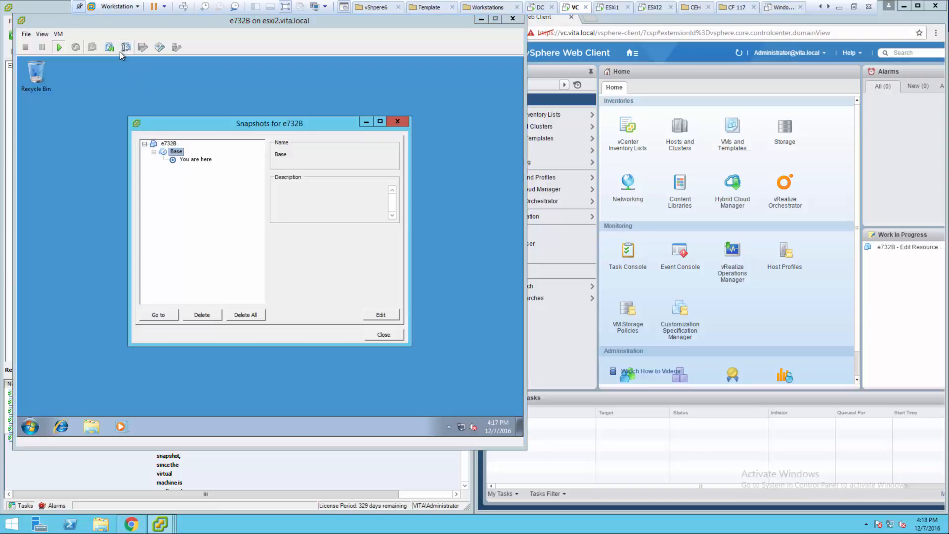
left_click(197, 160)
left_click(384, 335)
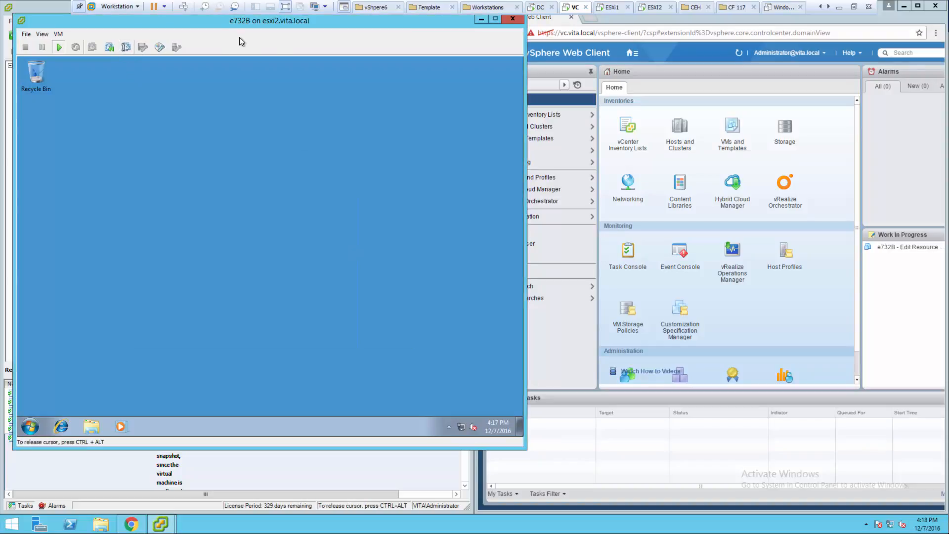
left_click_drag(216, 23, 541, 82)
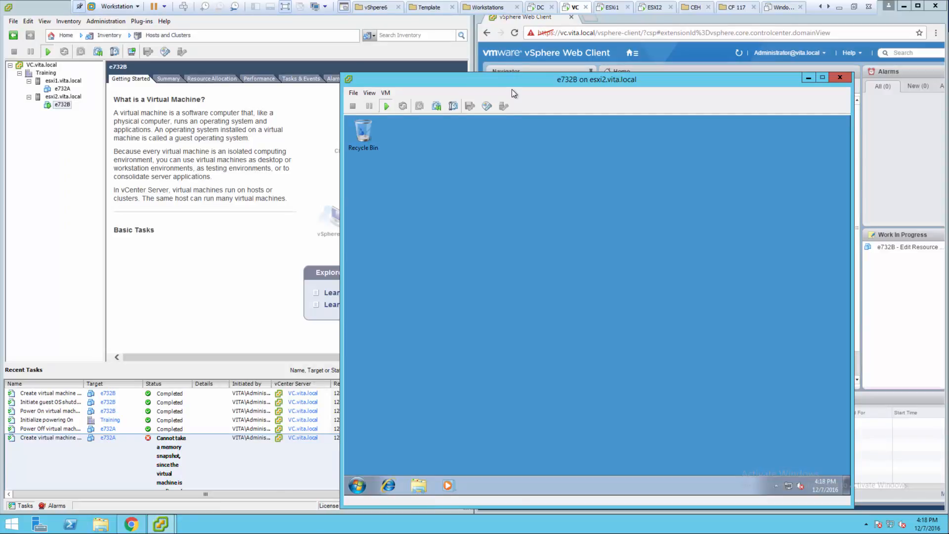
left_click_drag(512, 82, 195, 96)
left_click(200, 87)
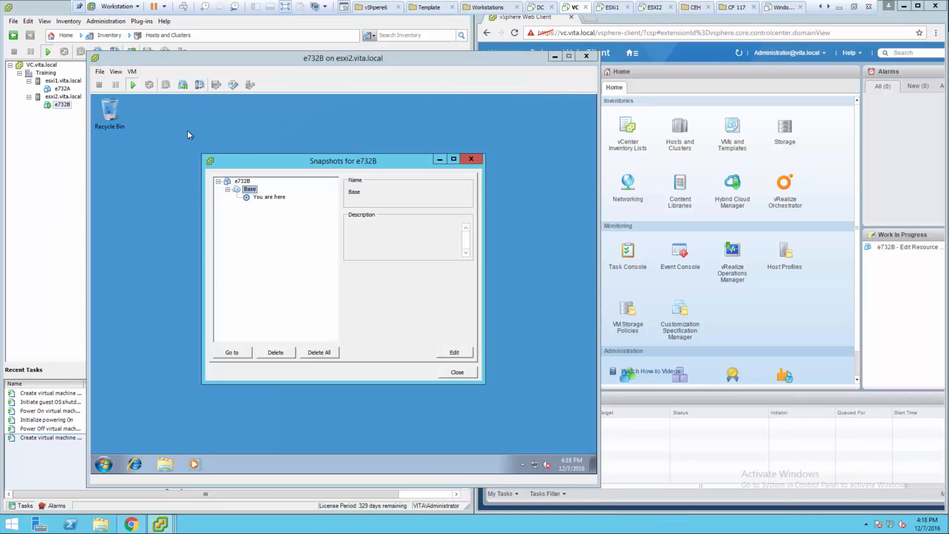
left_click(266, 199)
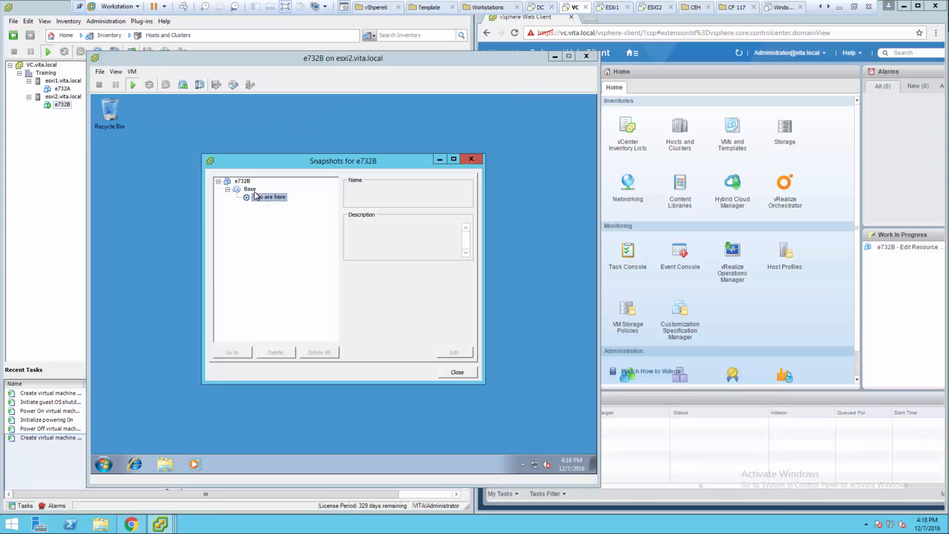
left_click(250, 189)
left_click(261, 197)
left_click(454, 372)
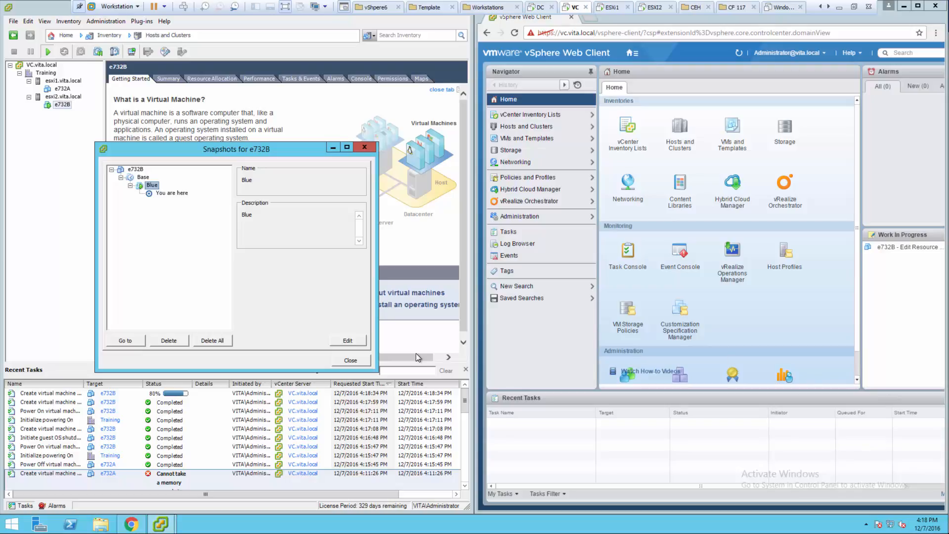
left_click(337, 362)
Step: Reopen e732B's console from the vSphere Client and move its window up so the whole guest desktop shows
left_click(168, 523)
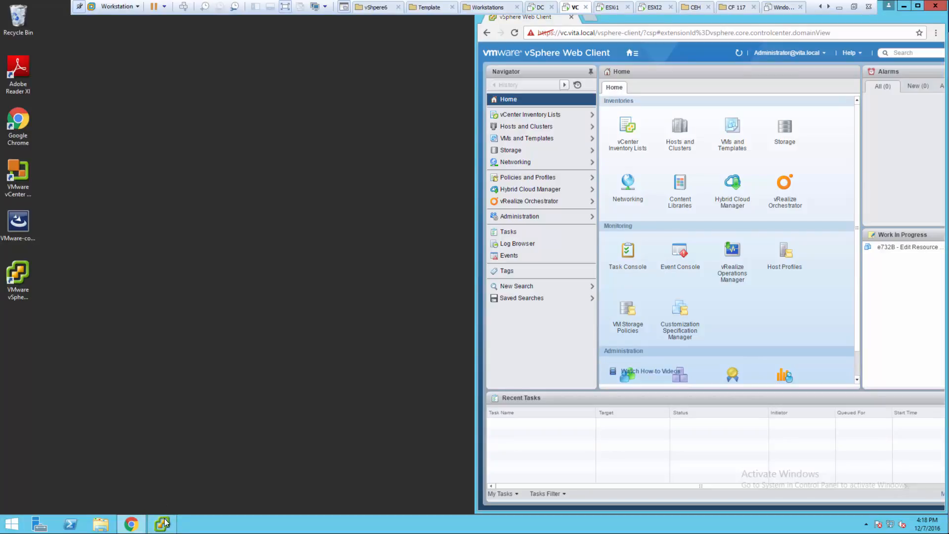
left_click(165, 523)
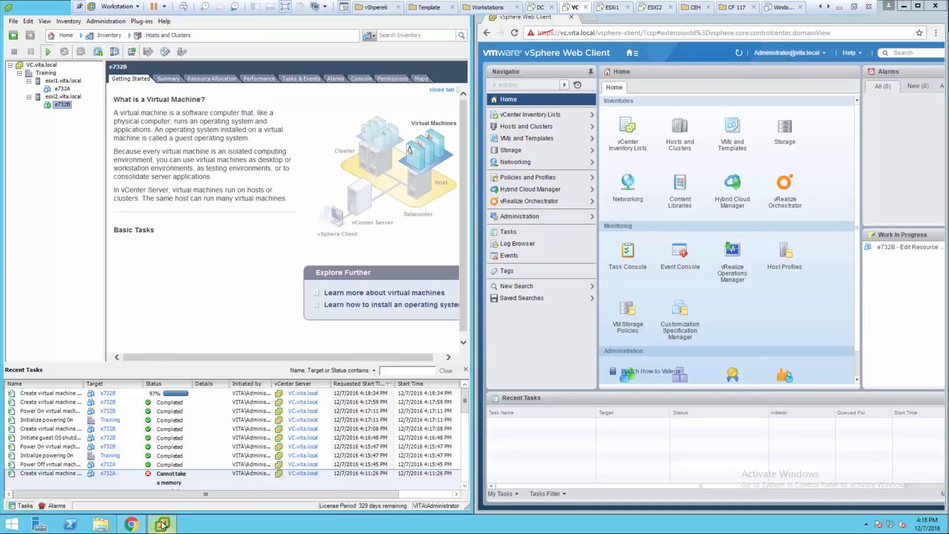
left_click(131, 52)
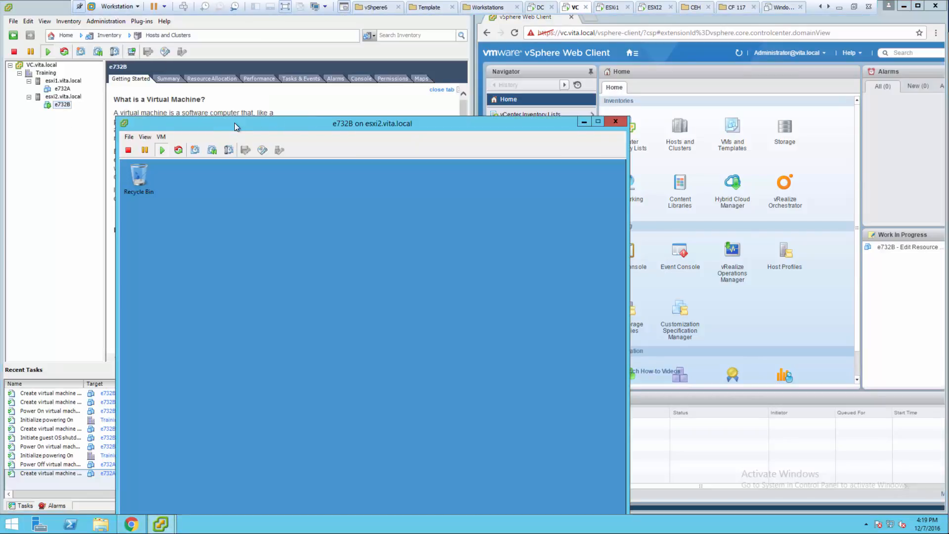
left_click_drag(234, 123, 241, 56)
left_click(316, 230)
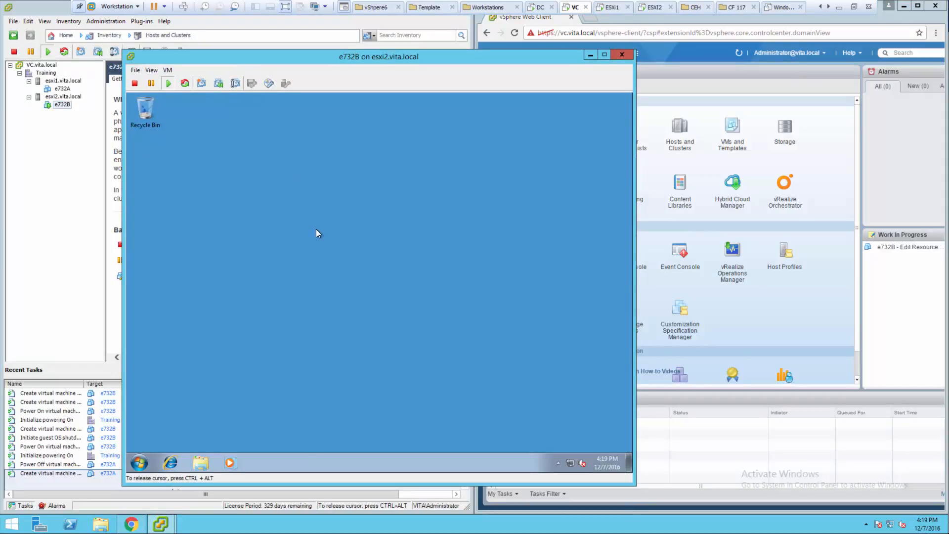
Step: Set e732B's guest desktop background to solid black, save it, and close the personalization window
right_click(316, 262)
left_click(348, 368)
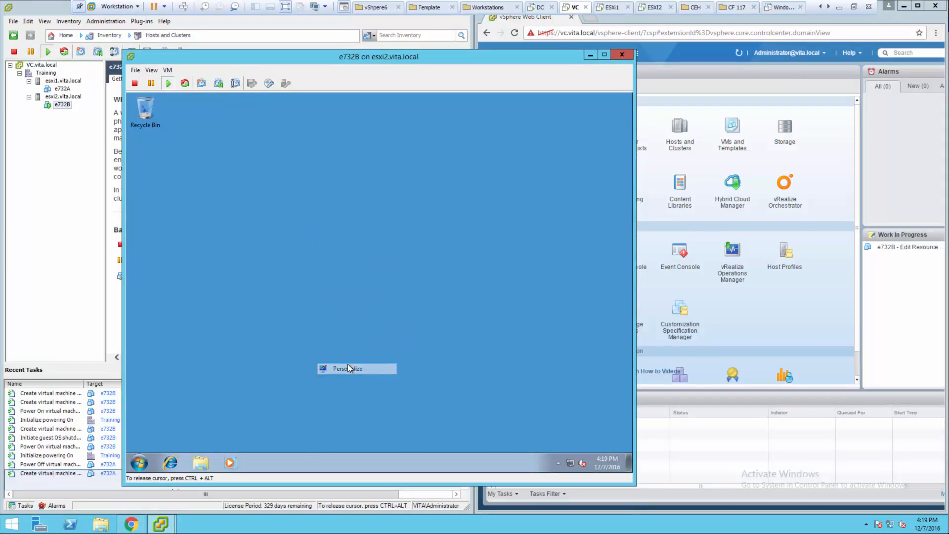
left_click(333, 360)
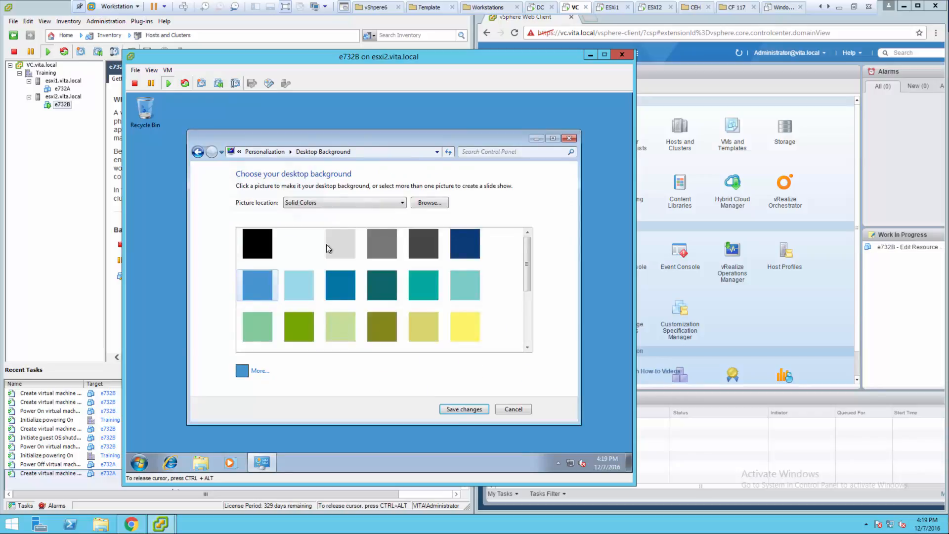
left_click(244, 238)
left_click(462, 410)
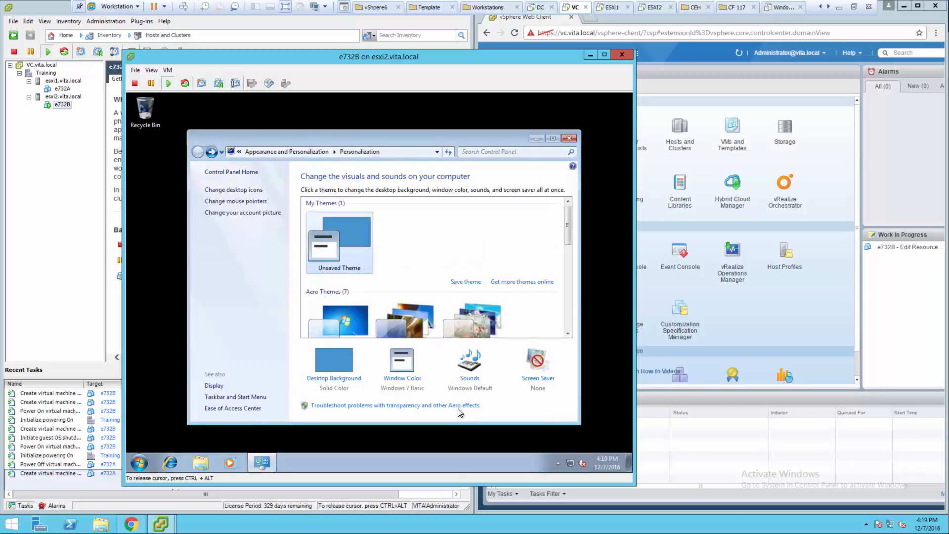
left_click(572, 139)
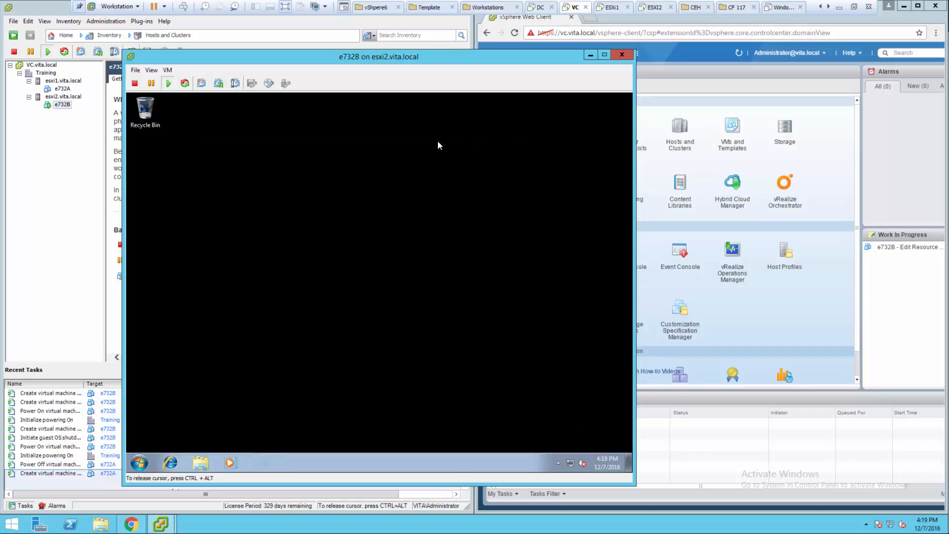
Step: Take a snapshot of e732B named Black without the virtual machine's memory
left_click(201, 83)
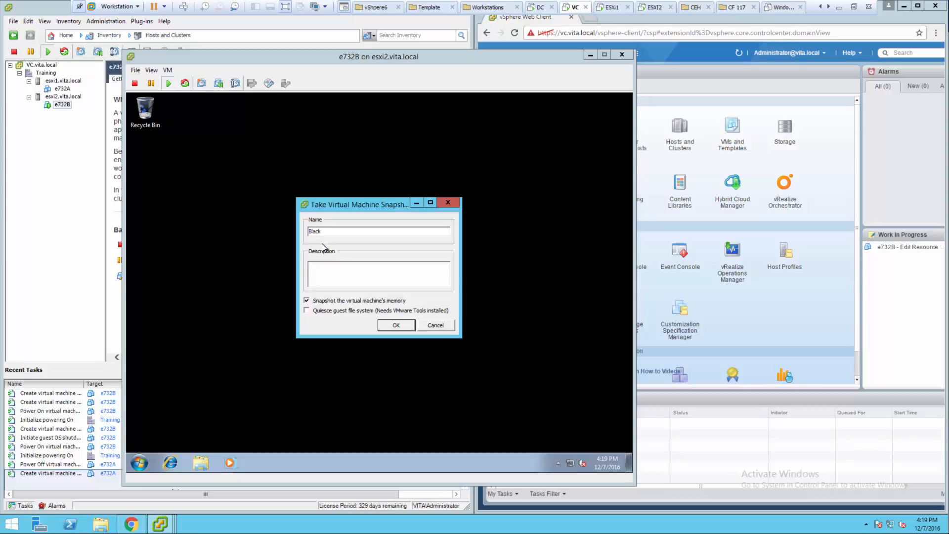
left_click(313, 301)
left_click(387, 325)
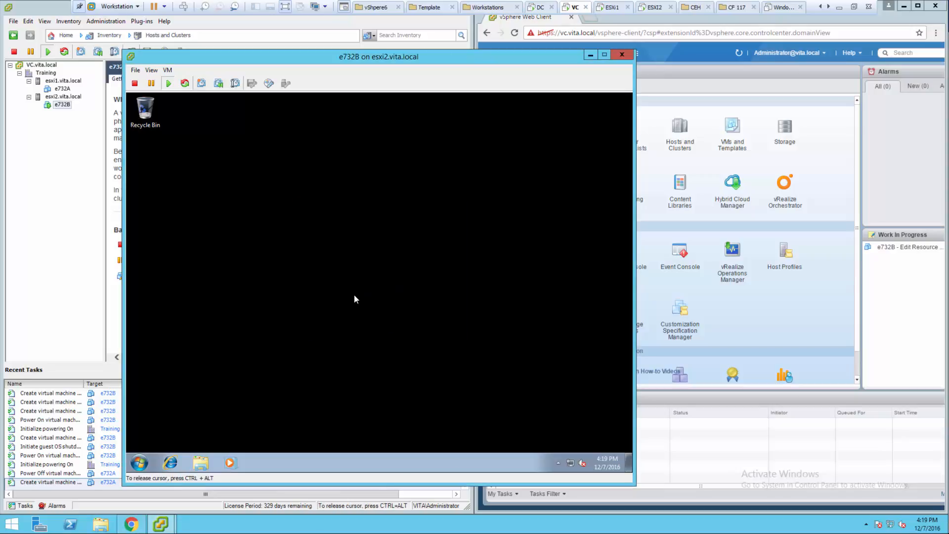
Step: Move e732B's console aside, close it, and check the status of the snapshot tasks in Recent Tasks
left_click_drag(323, 64, 512, 70)
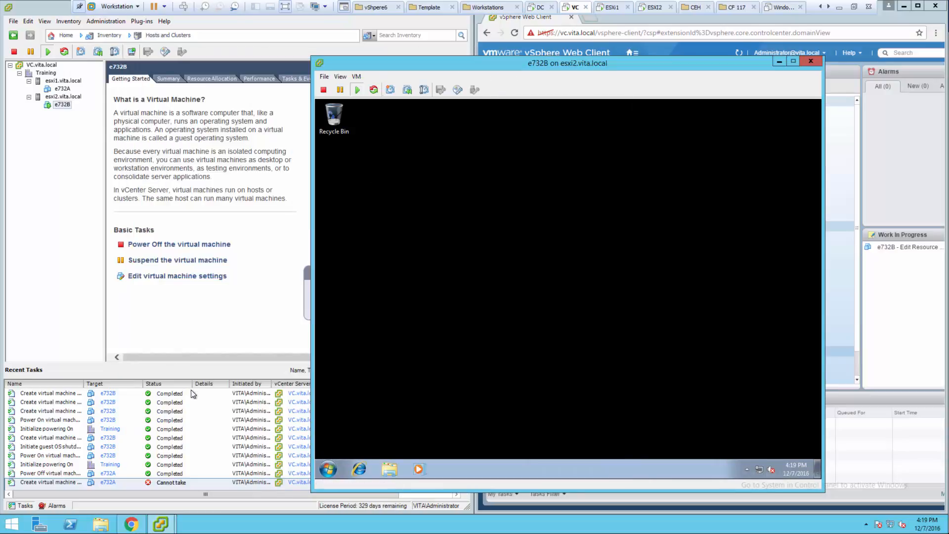
left_click(807, 62)
left_click(205, 421)
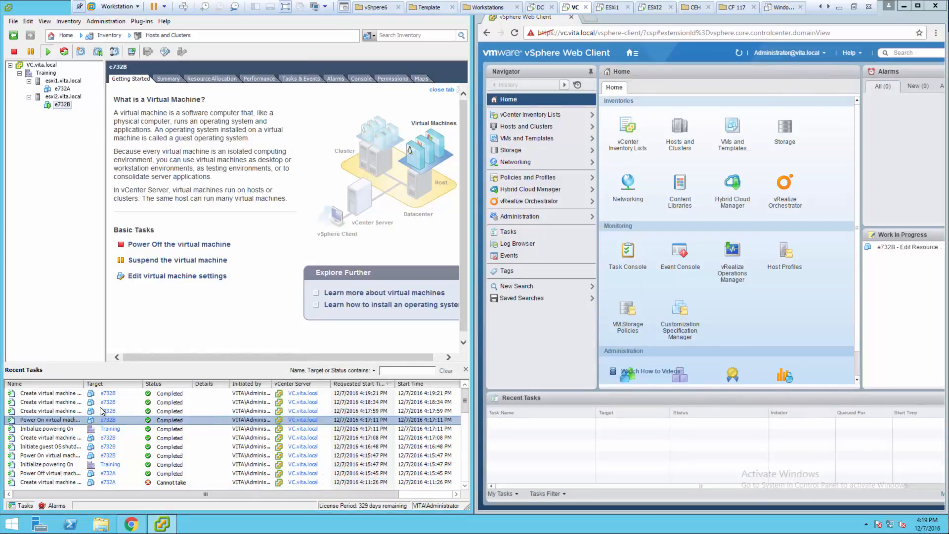
Step: Reopen e732B's console and examine its snapshot tree, going through the Blue and Black snapshots, and close the snapshot manager
left_click(47, 394)
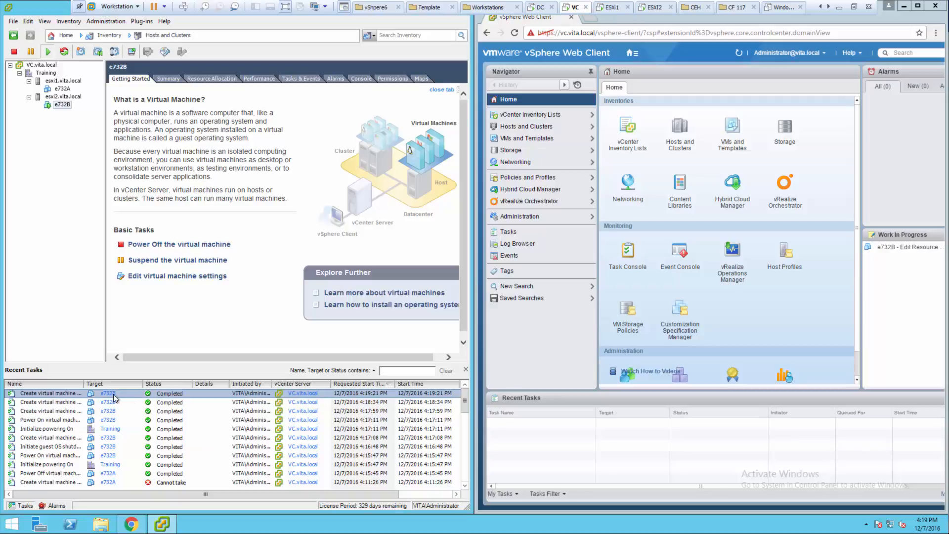
left_click(132, 51)
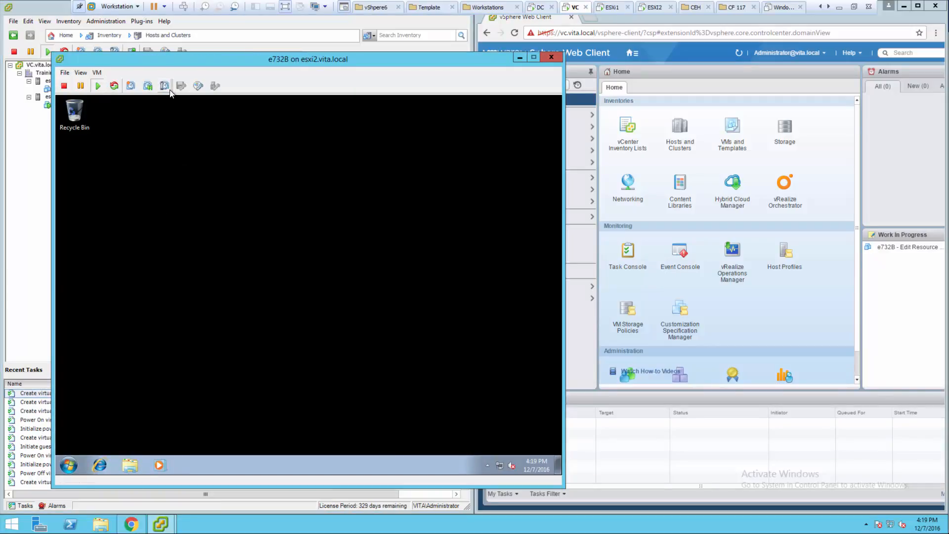
left_click(165, 86)
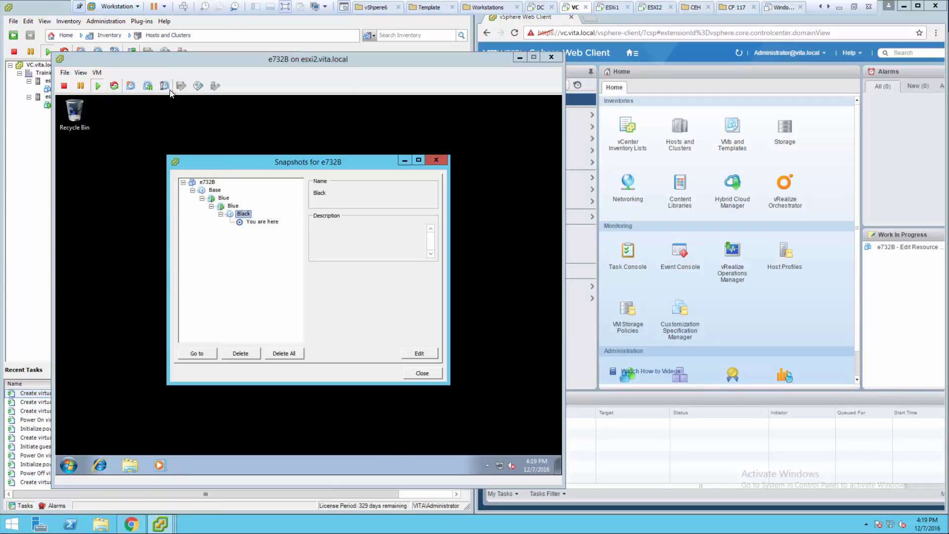
left_click(231, 206)
left_click(225, 199)
left_click(232, 206)
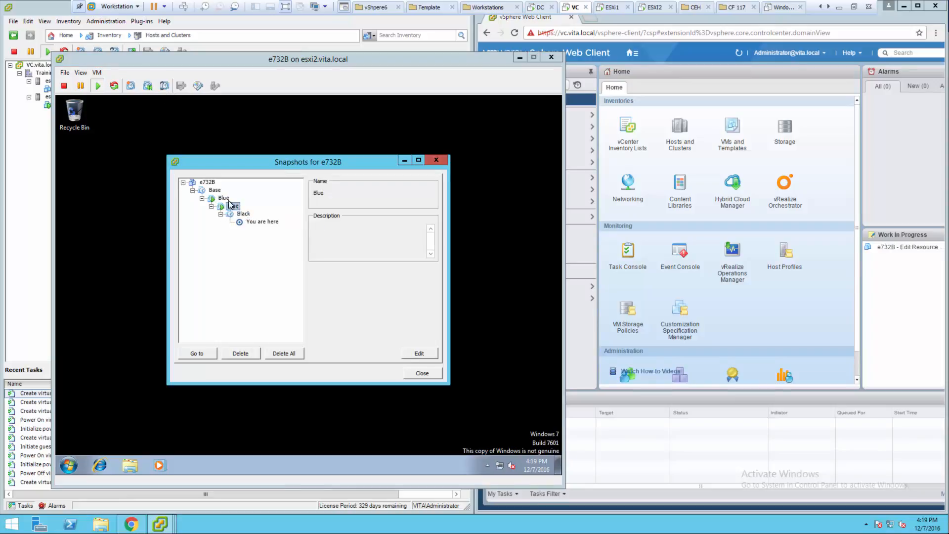
left_click(225, 199)
left_click(240, 214)
left_click(423, 373)
Step: Set e732B's guest desktop background to solid red, save it, and close the personalization window
right_click(243, 265)
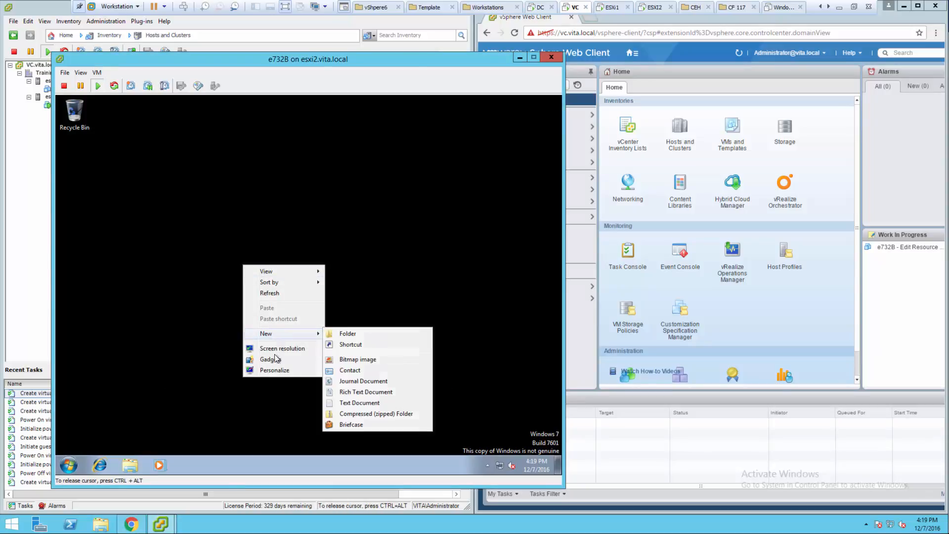
left_click(272, 370)
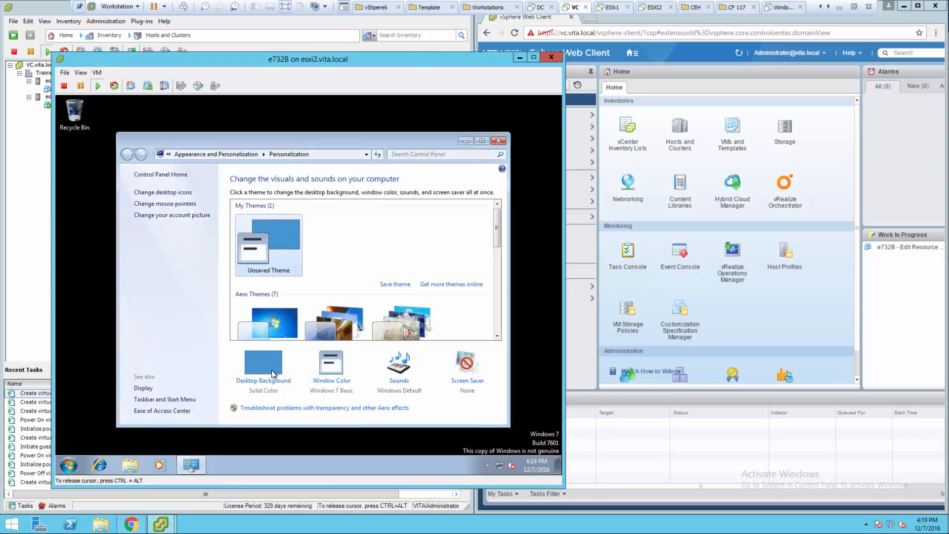
left_click(272, 370)
scroll(457, 274, "down", 2)
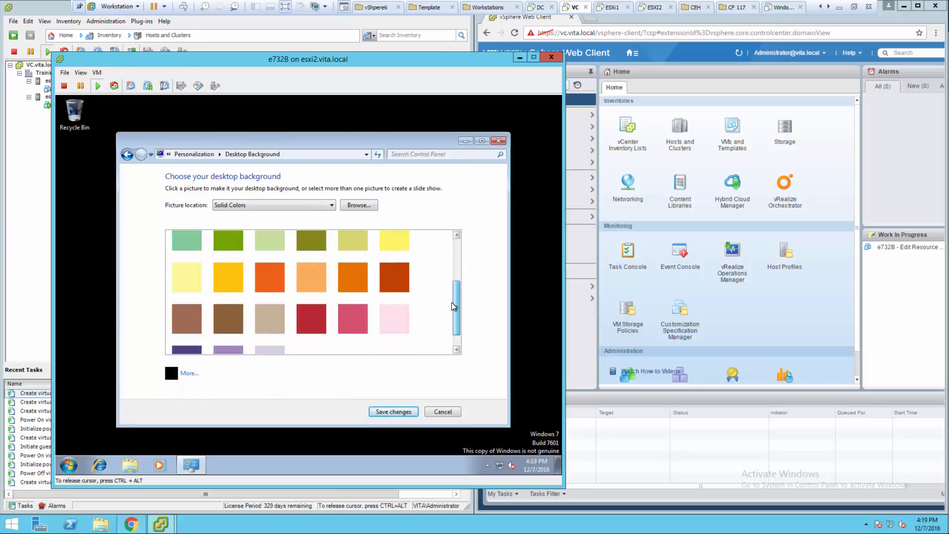
left_click(319, 316)
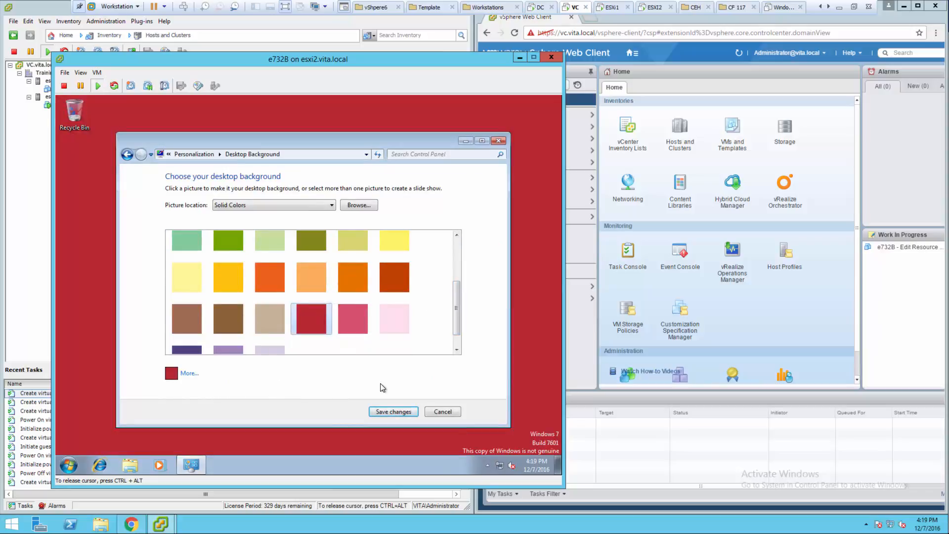
left_click(390, 411)
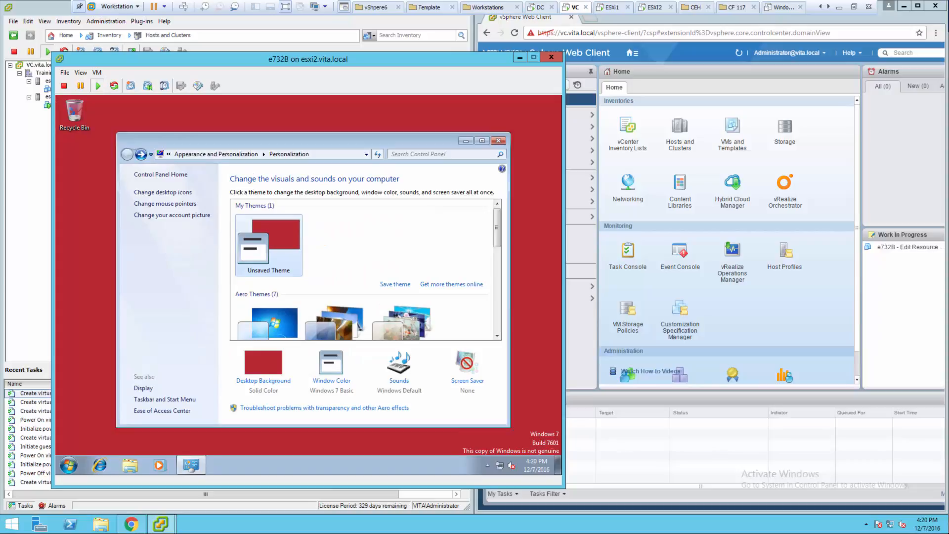
left_click(498, 141)
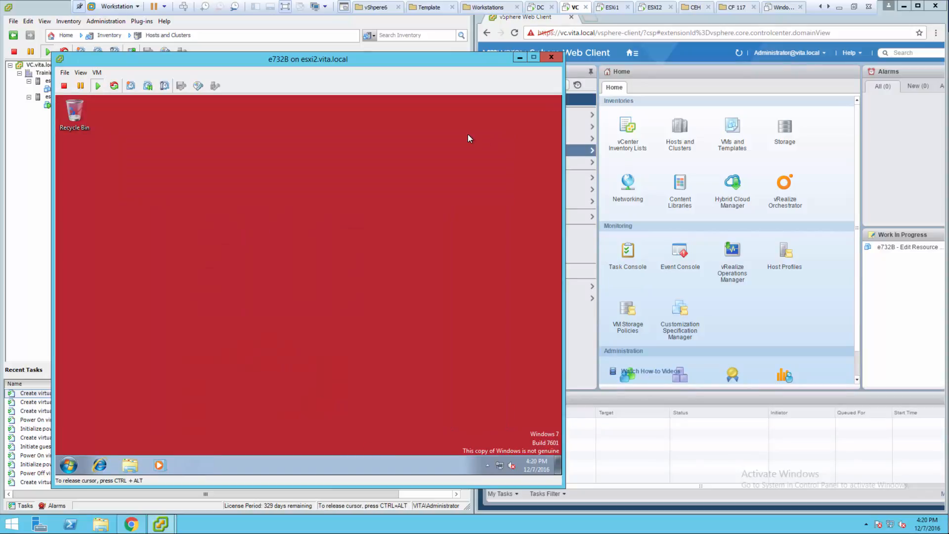
Step: Take a snapshot of e732B named Red including the virtual machine's memory, and check the snapshot tree for it
left_click(130, 85)
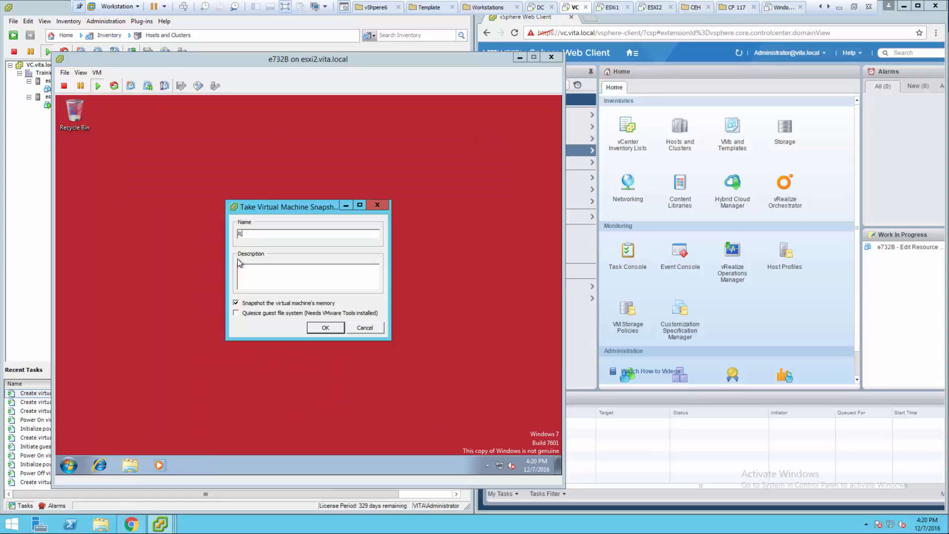
left_click(309, 326)
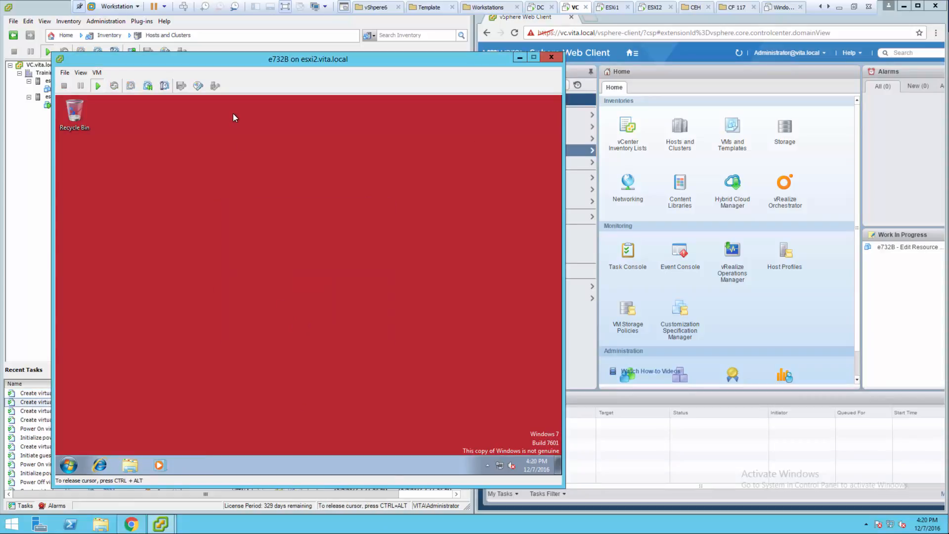
left_click(164, 85)
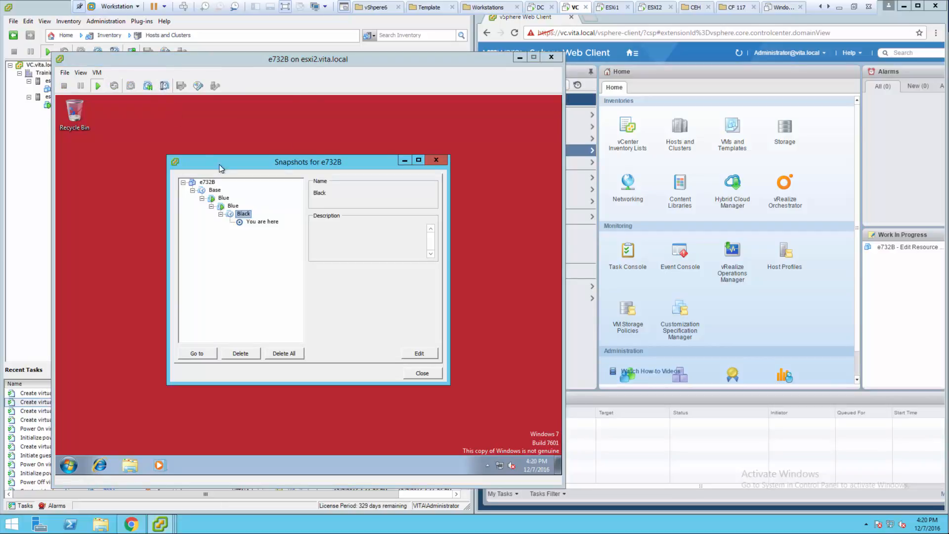
left_click(424, 374)
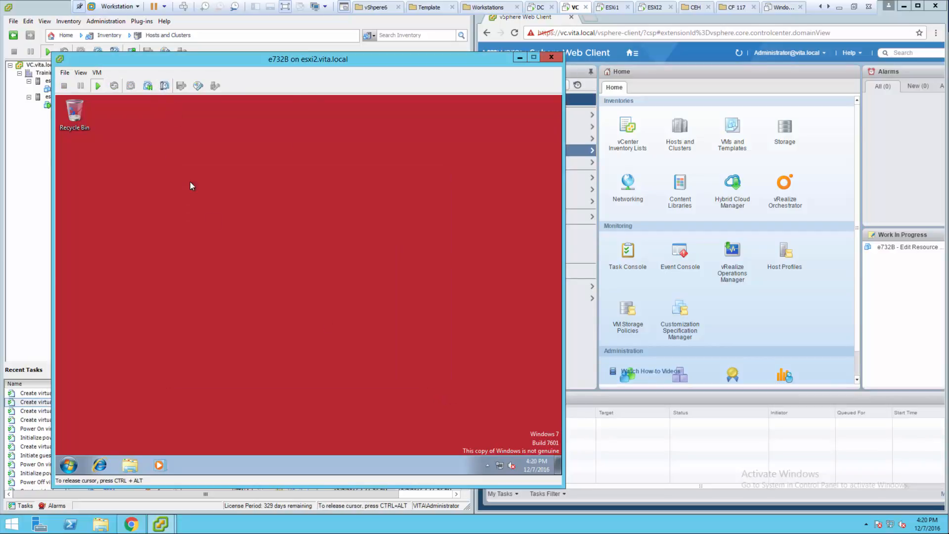
left_click(163, 85)
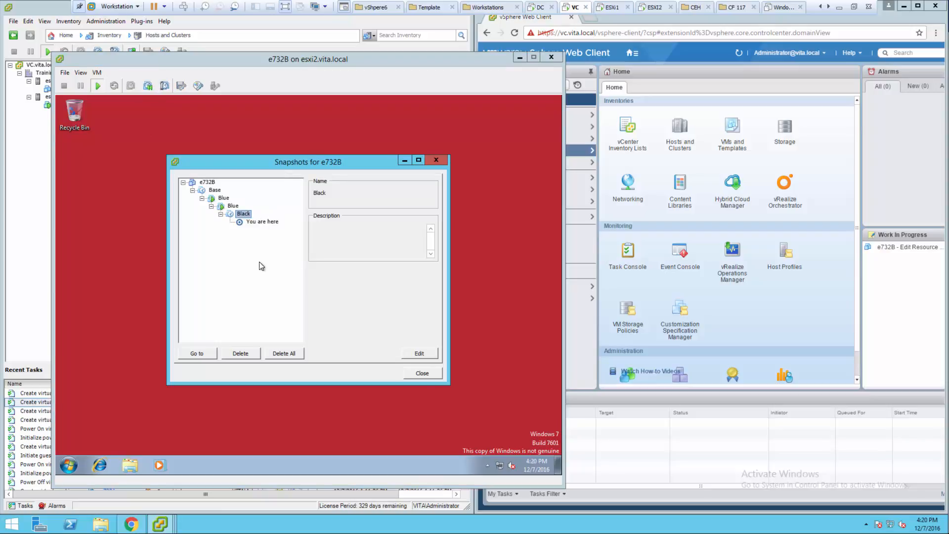
left_click(414, 377)
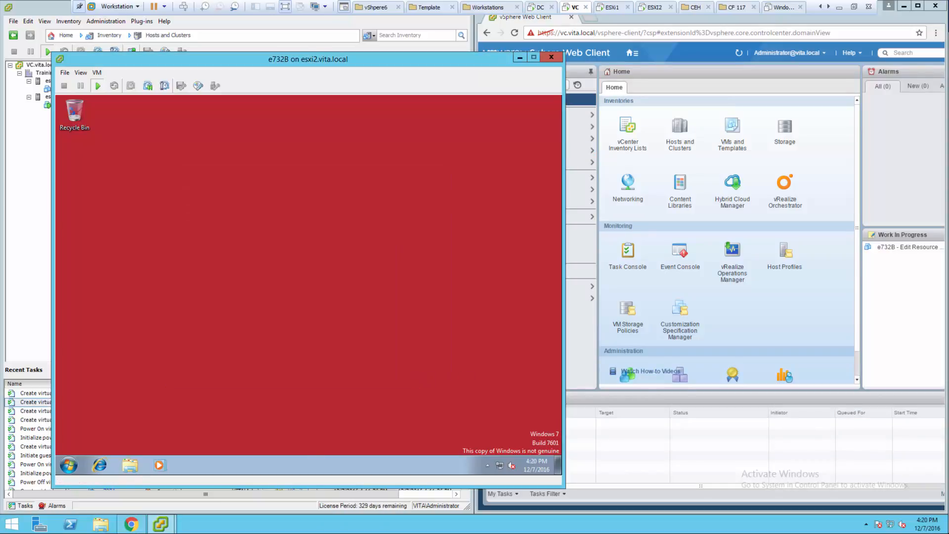
Step: Revert e732B to the second Blue snapshot, and return it to the Red snapshot under Black
left_click(164, 86)
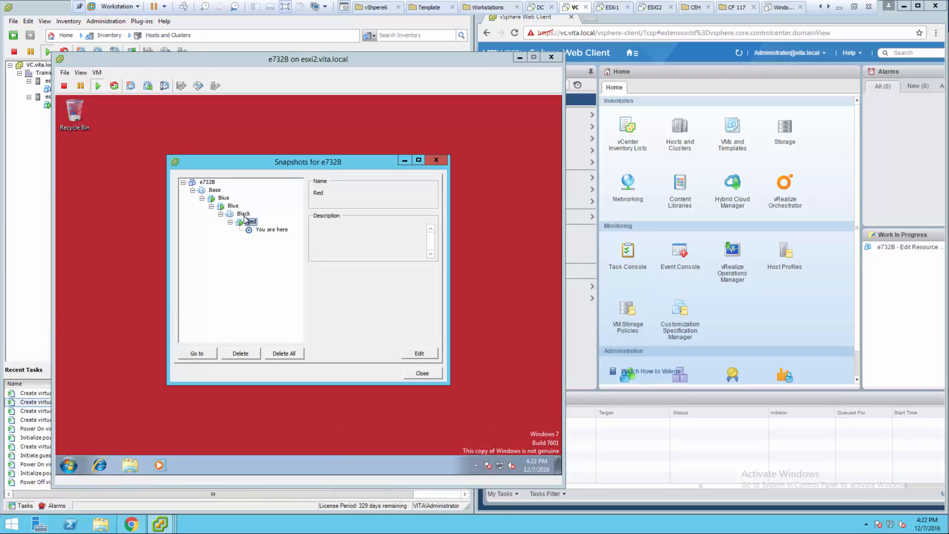
left_click(232, 206)
left_click(194, 354)
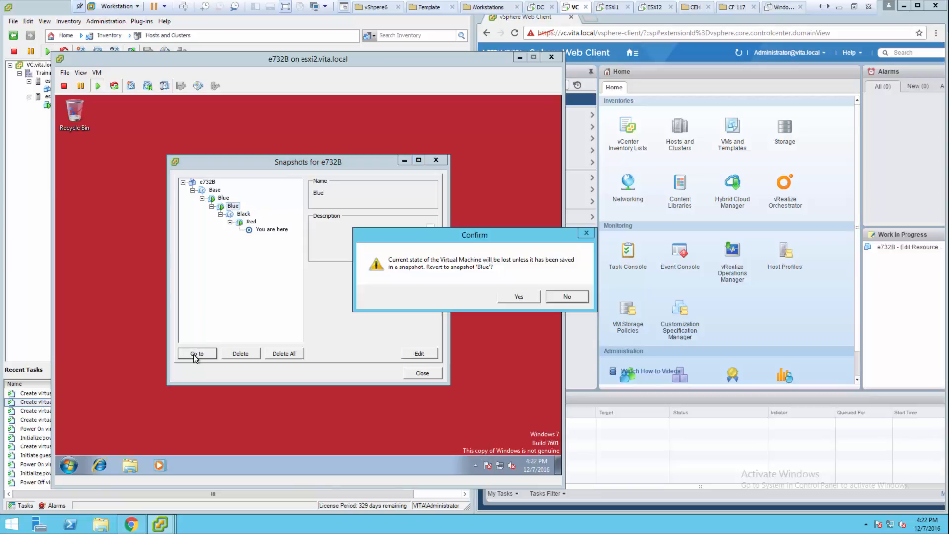
left_click(506, 299)
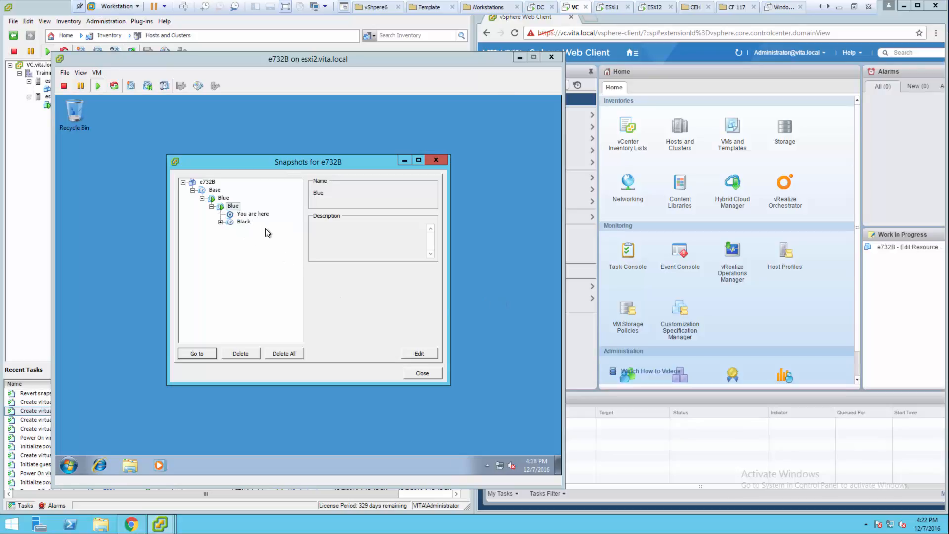
left_click(220, 222)
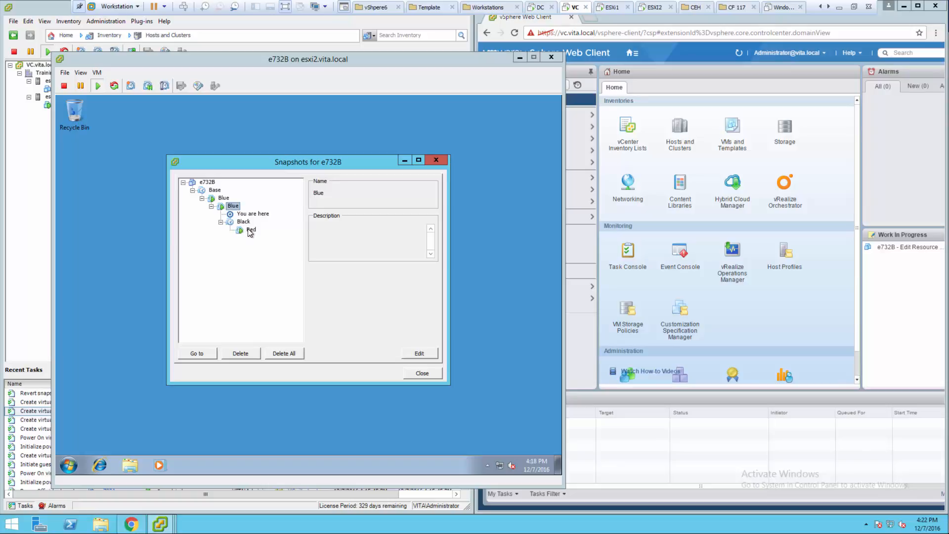
left_click(201, 354)
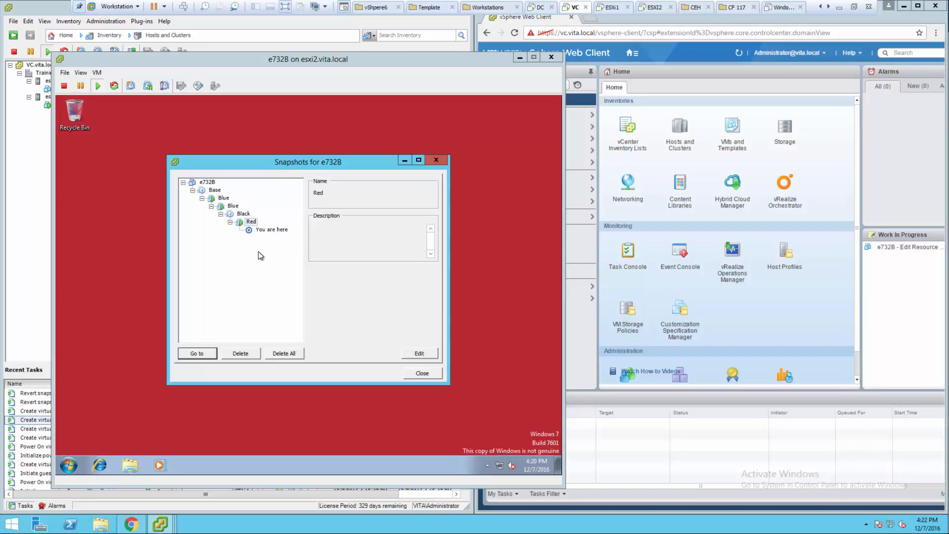
Step: Delete all of e732B's snapshots, consolidating them to a single disk, and close the snapshot manager
left_click(284, 353)
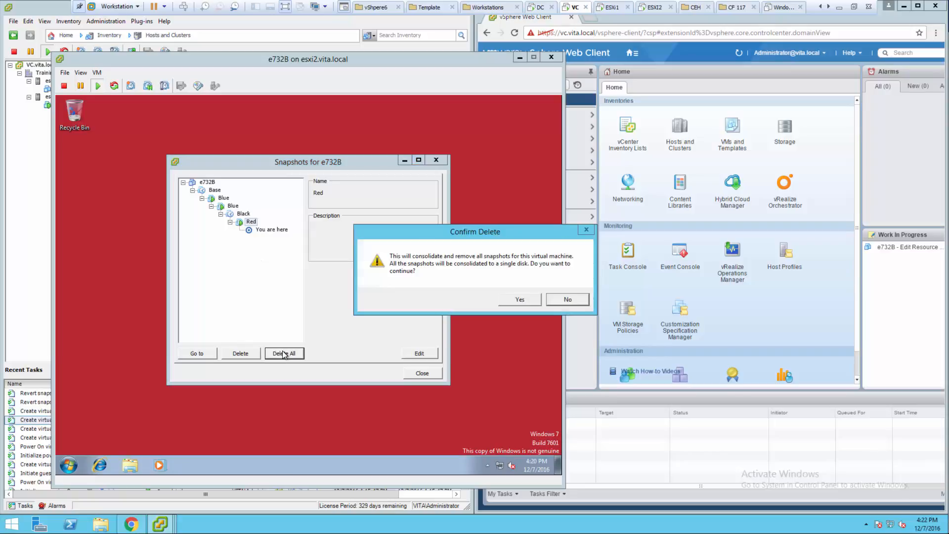
left_click(510, 299)
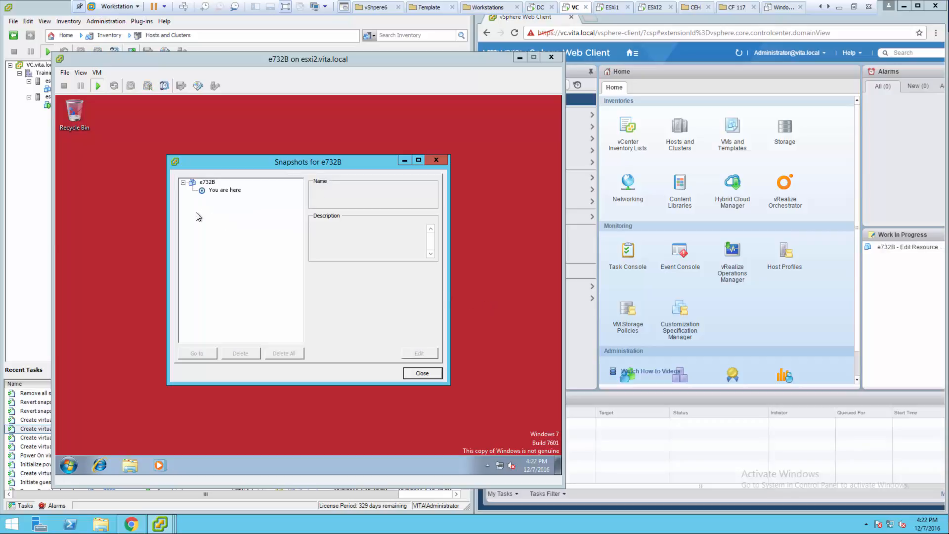
left_click(424, 373)
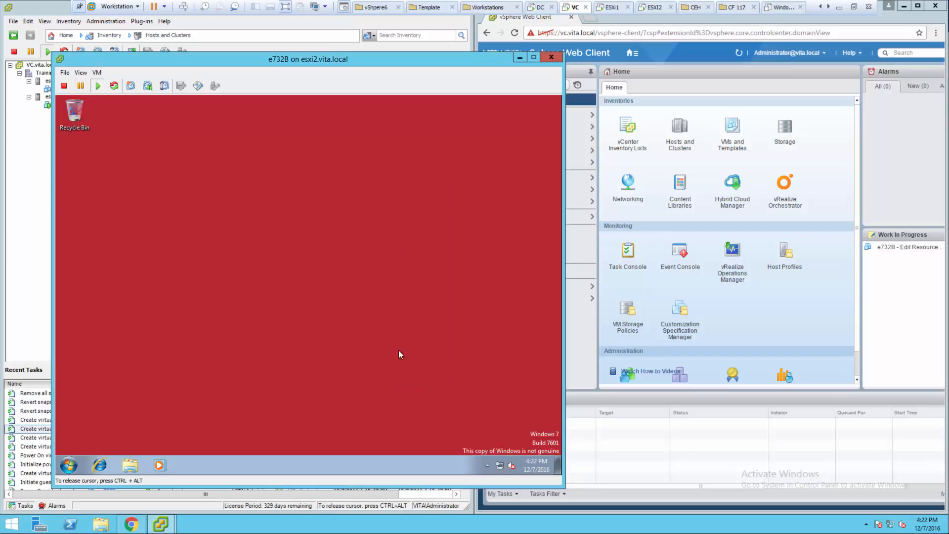
Step: Refresh e732B's guest desktop, move its console aside, and close the console
right_click(235, 231)
left_click(260, 256)
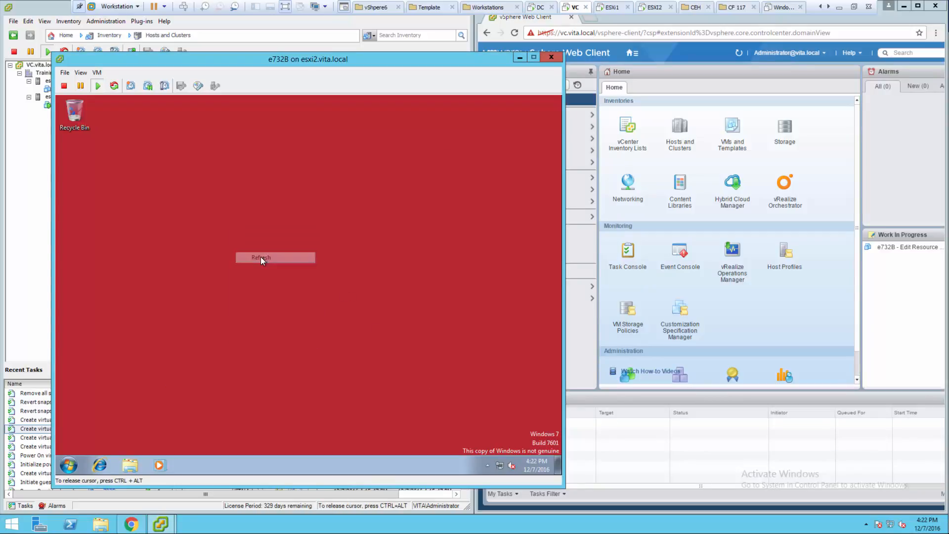
left_click_drag(255, 67, 331, 99)
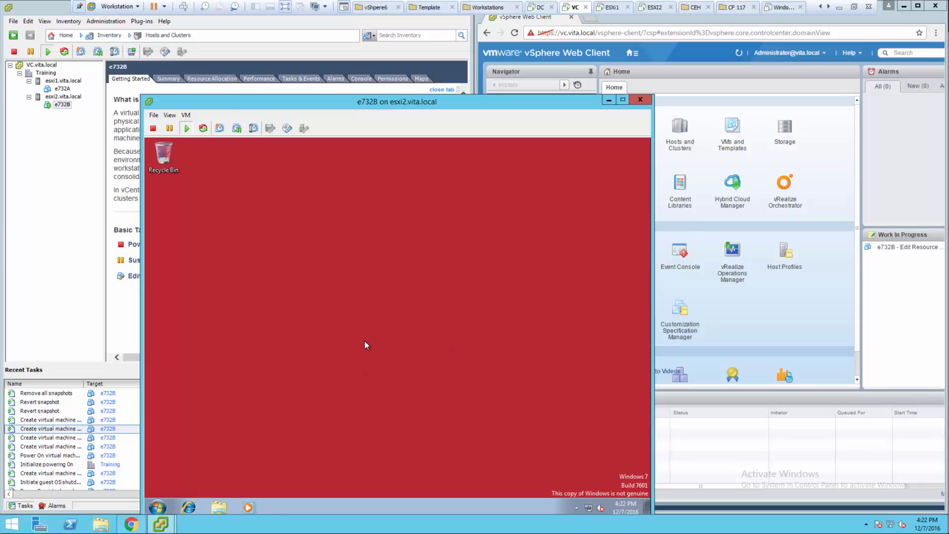
left_click(641, 99)
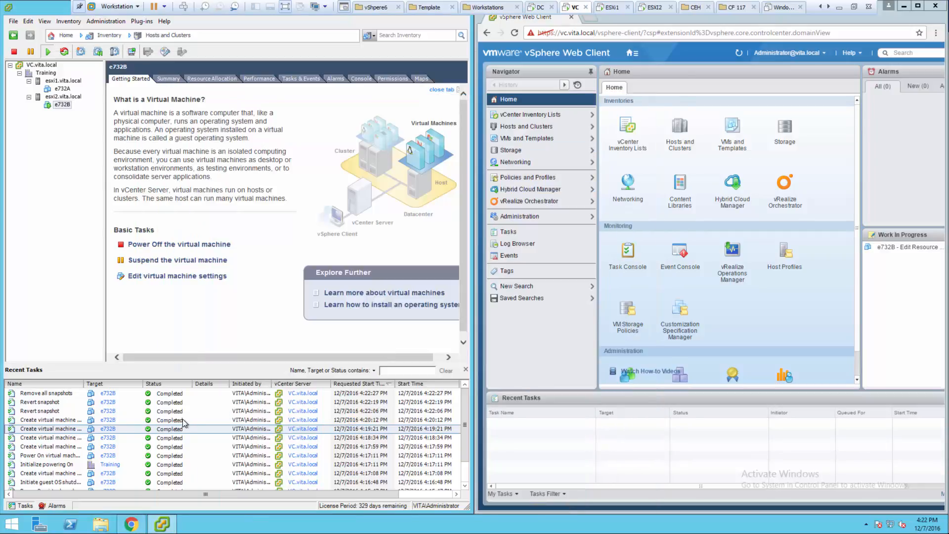
Step: Reopen e732B's console to check its guest desktop, close it, and go to the vSphere Client's Home page
left_click(132, 51)
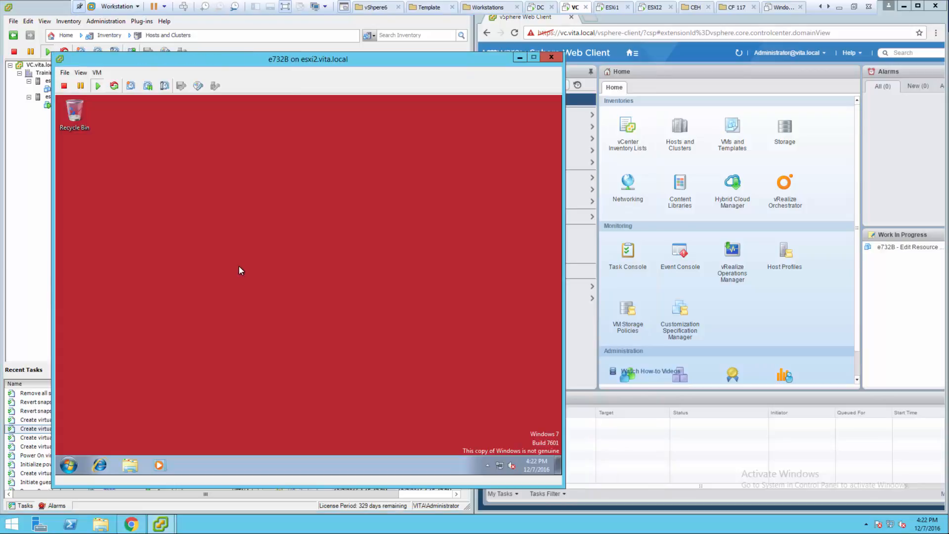
left_click(292, 270)
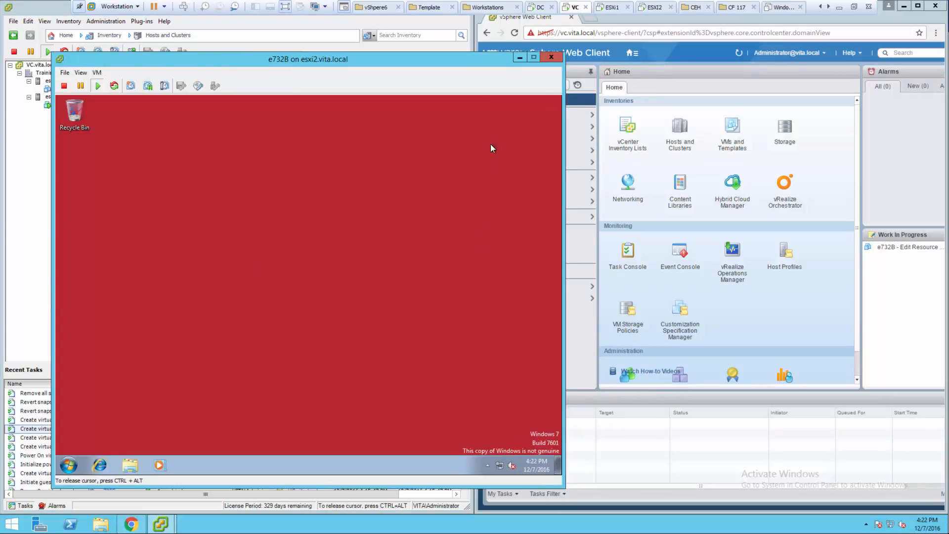
left_click(551, 58)
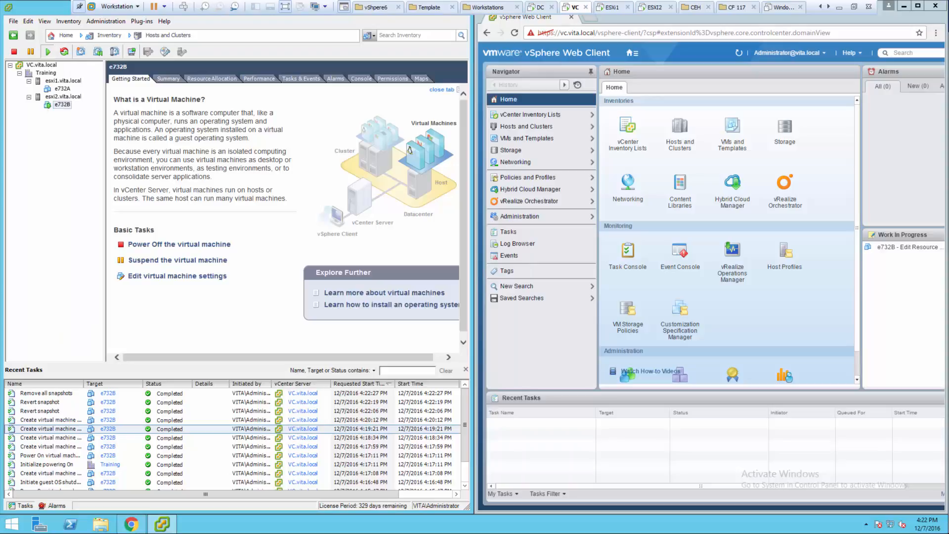
left_click(66, 35)
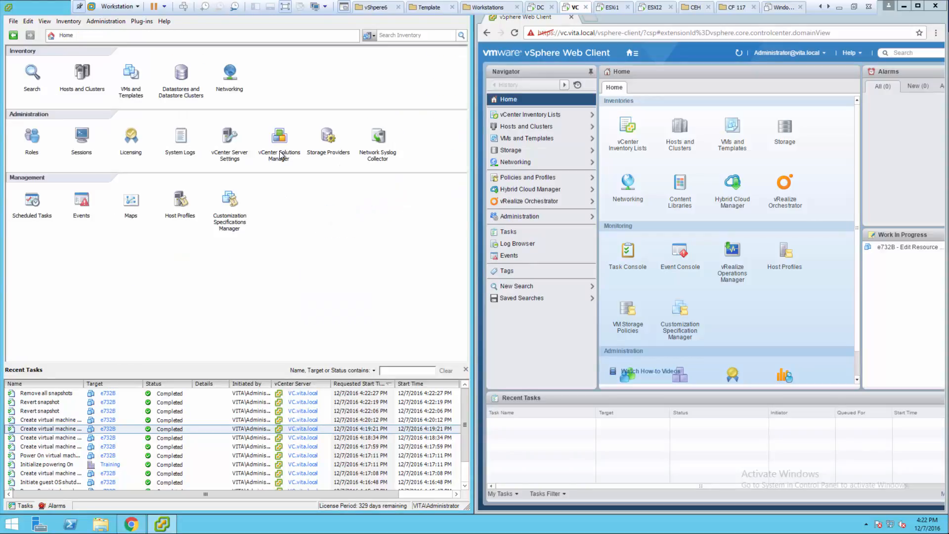